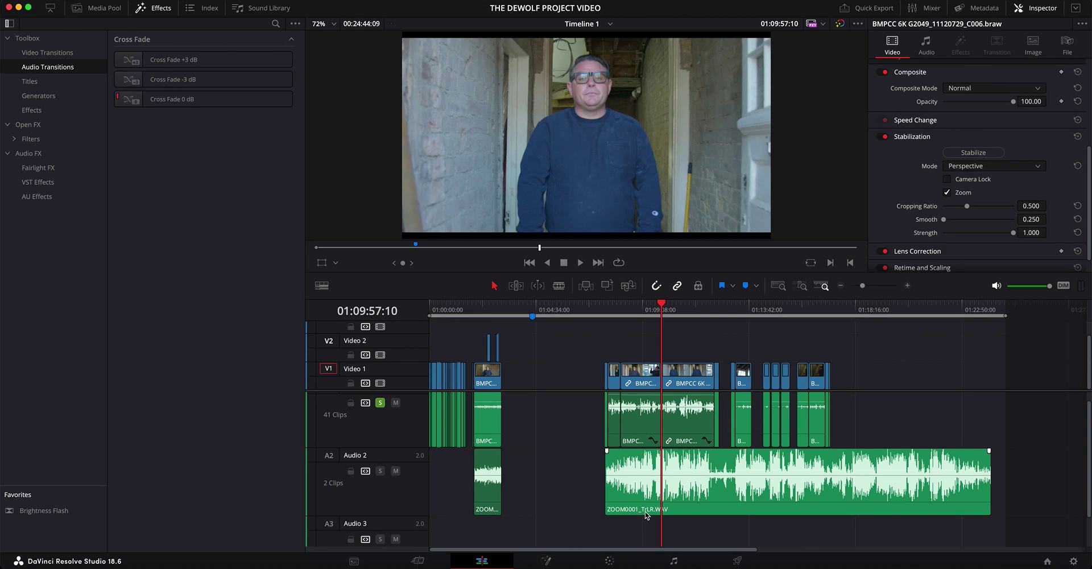
Step: Select the Zoom and camera clips, then play the section from about 01:08:12
left_click(736, 512)
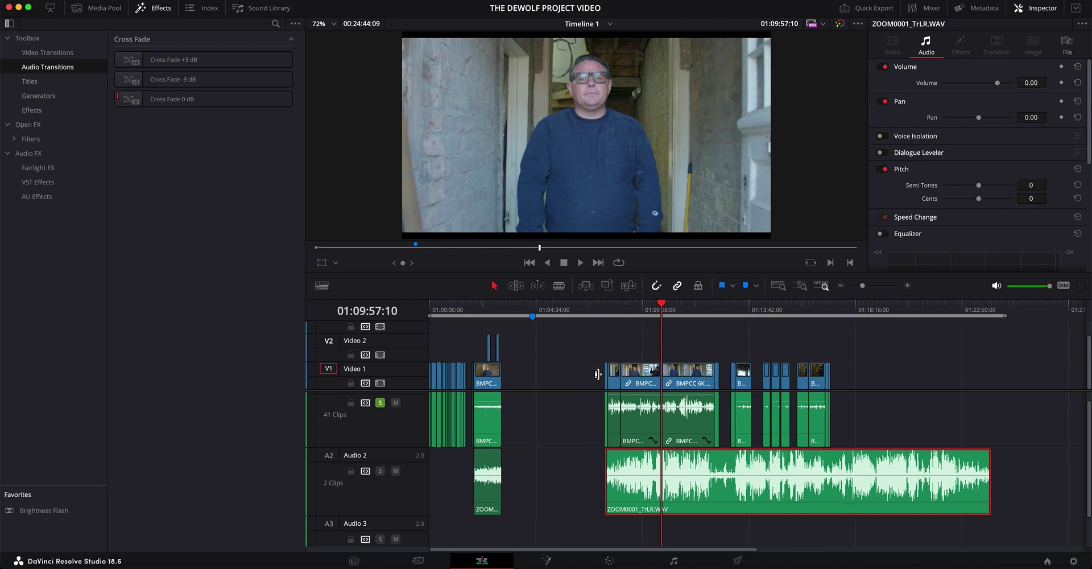
left_click_drag(574, 368, 685, 415)
left_click_drag(580, 479, 753, 494)
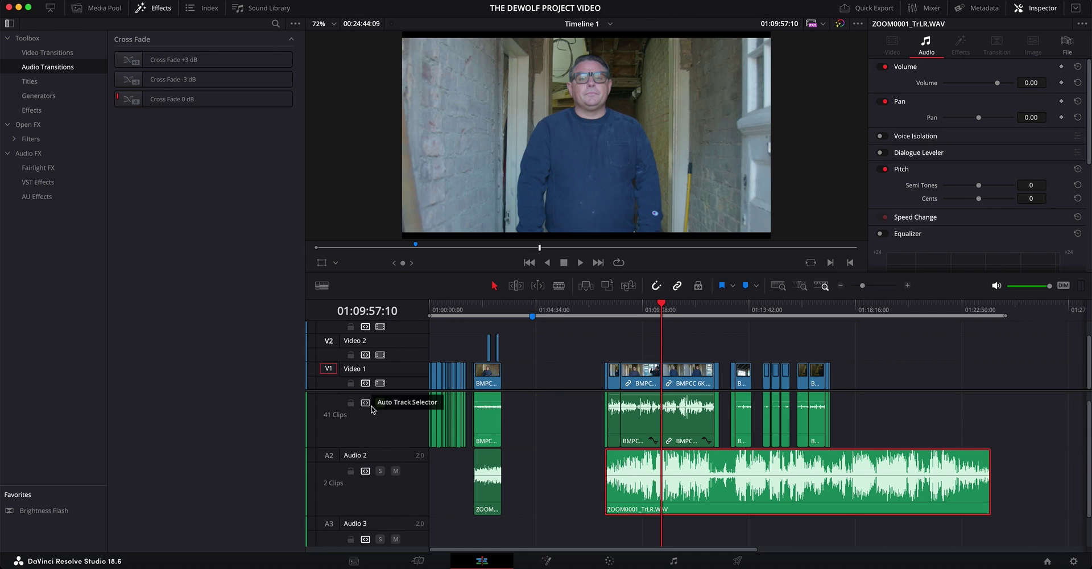
left_click(630, 309)
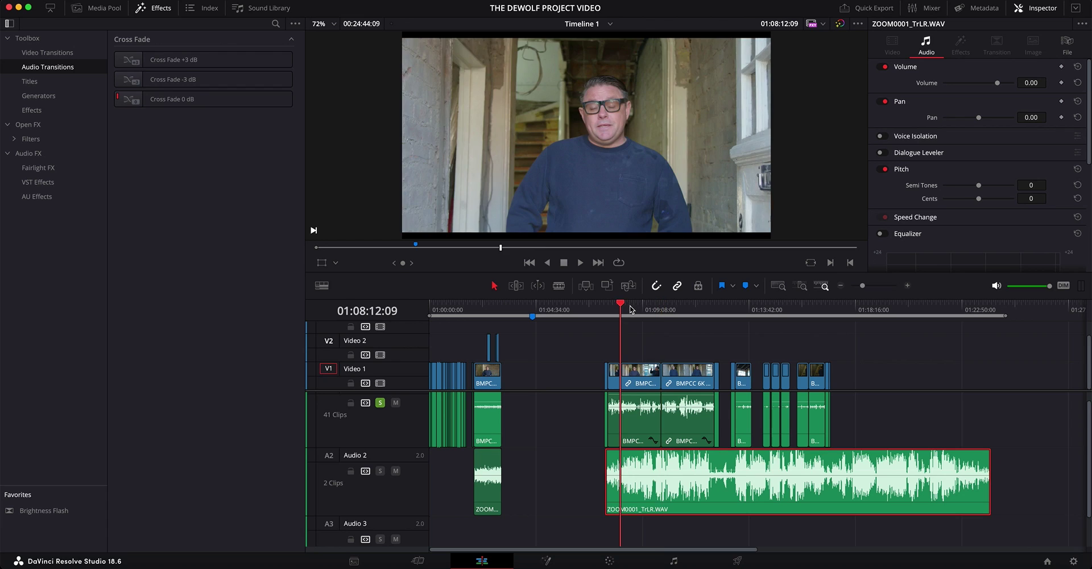
key("space")
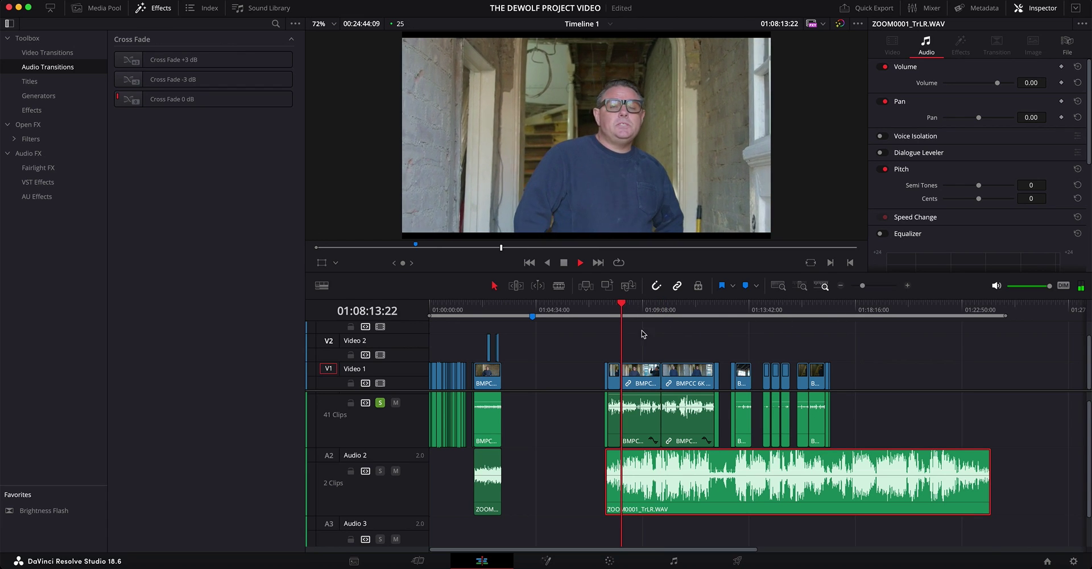
left_click(636, 309)
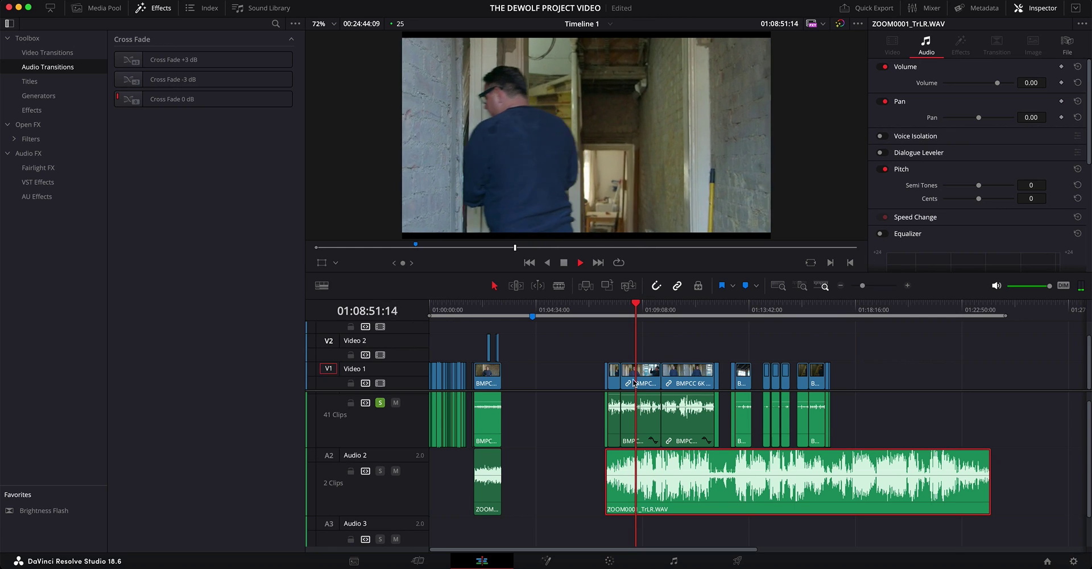
key("space")
Step: Solo Audio 2, replay from about 01:08:37, save, and park the playhead at 01:08:45:10
left_click(380, 470)
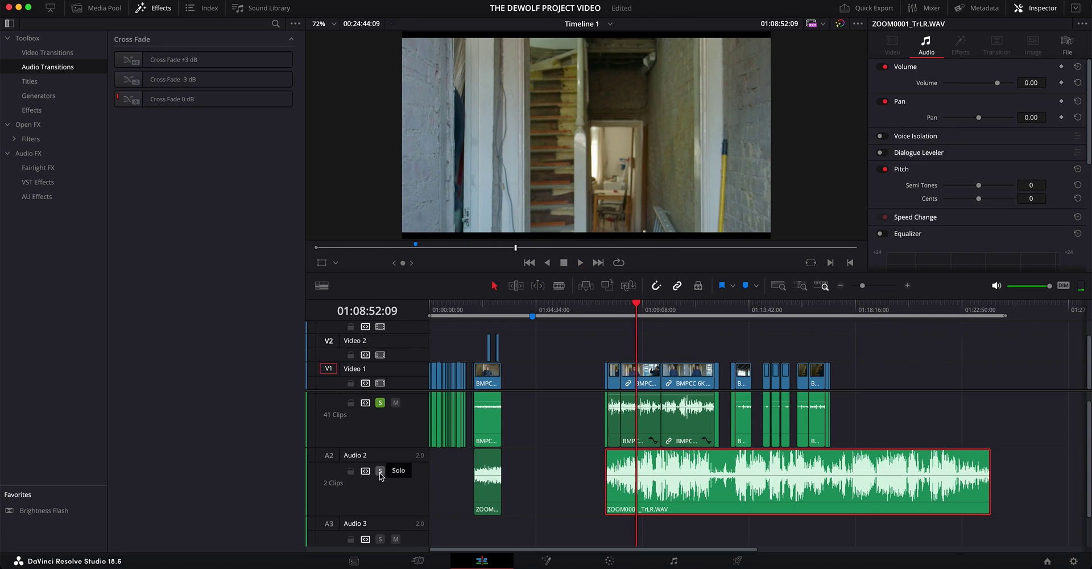
left_click_drag(637, 308, 630, 307)
key("space")
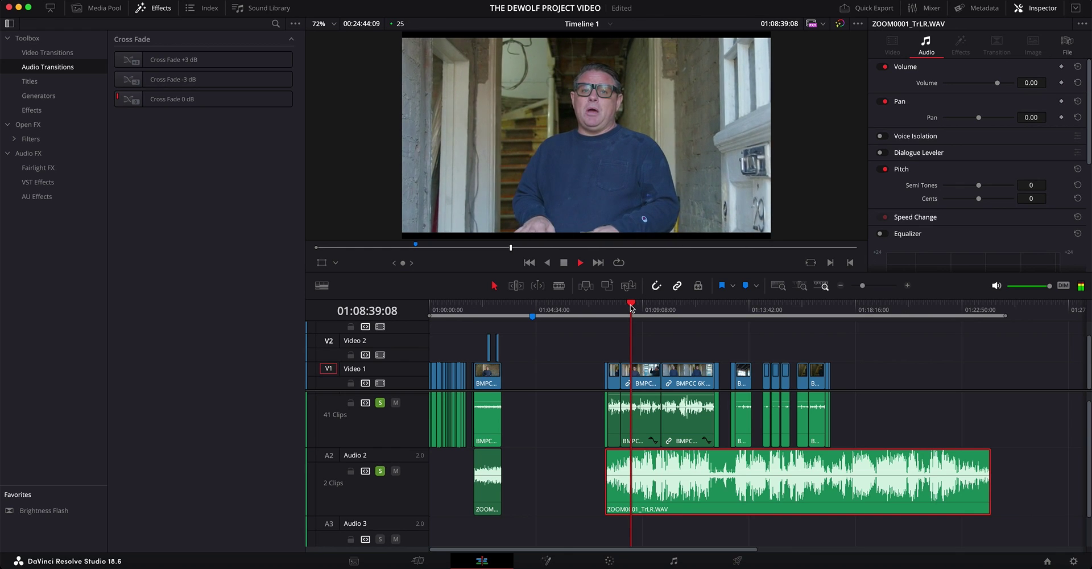
key("space")
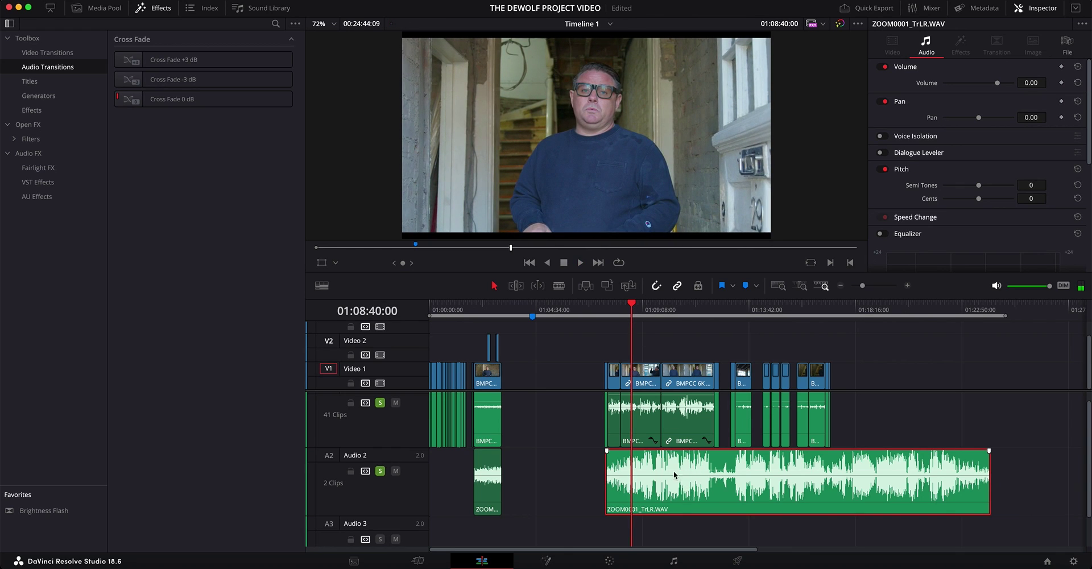
key("super+s")
left_click(639, 306)
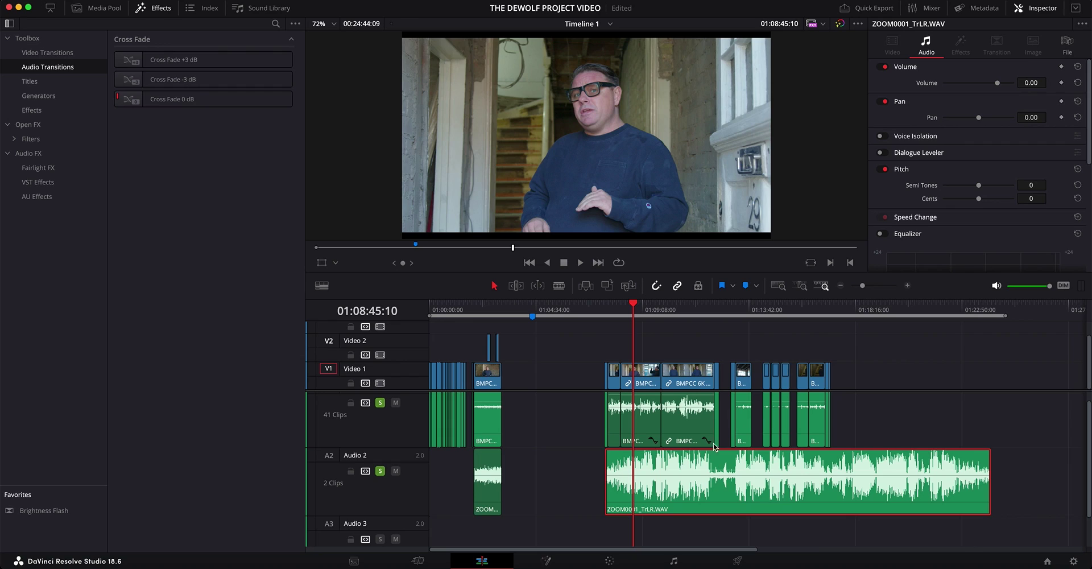
left_click(649, 482, "super")
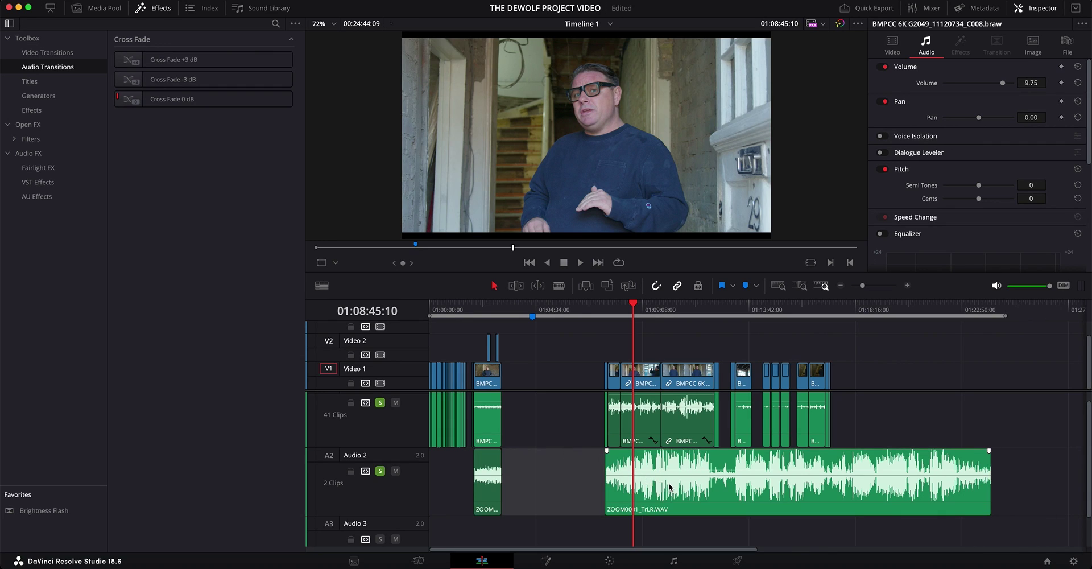
Step: Select ZOOM0001_TrLR.WAV with the camera clip and apply Auto Align Clips > Based On Waveform
left_click_drag(646, 538, 638, 424)
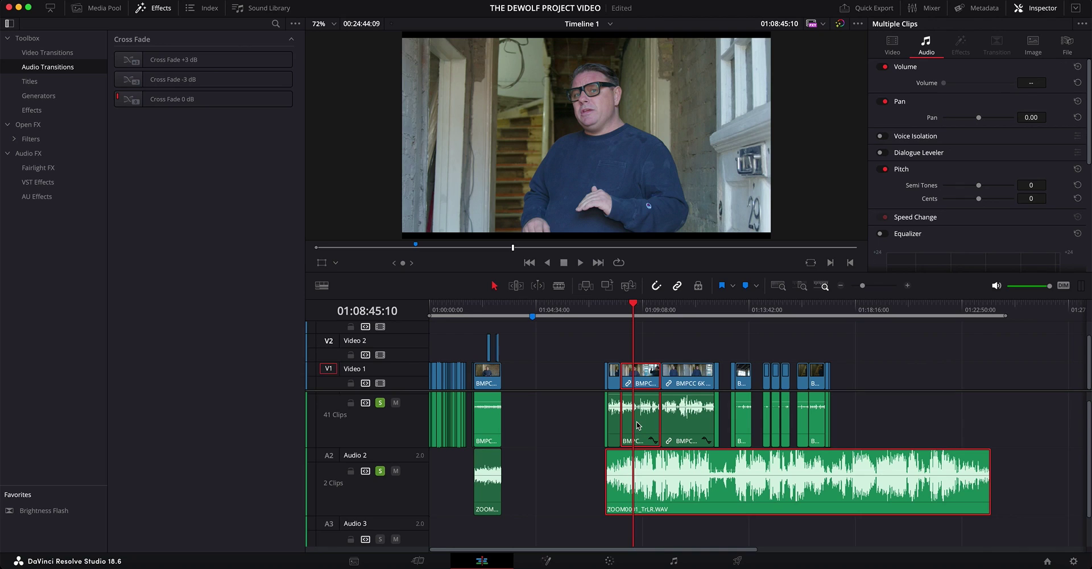
right_click(644, 464)
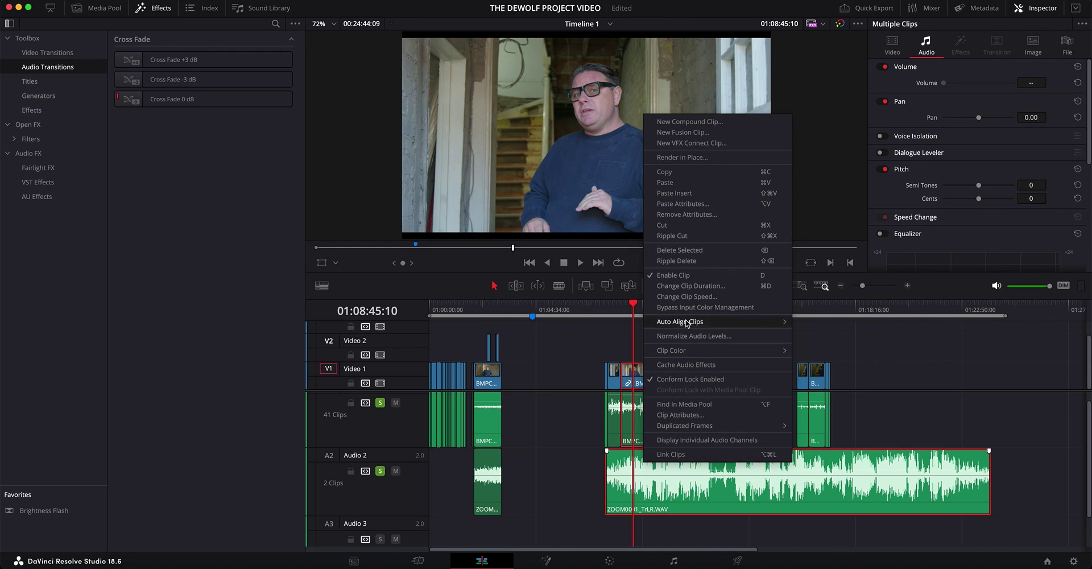
mouse_move(692, 322)
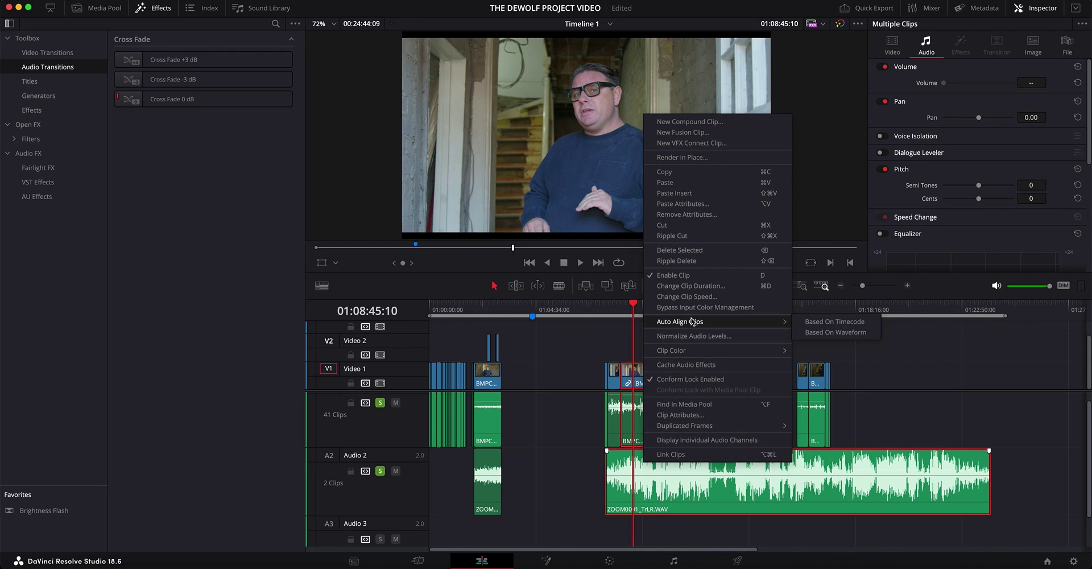
left_click(827, 335)
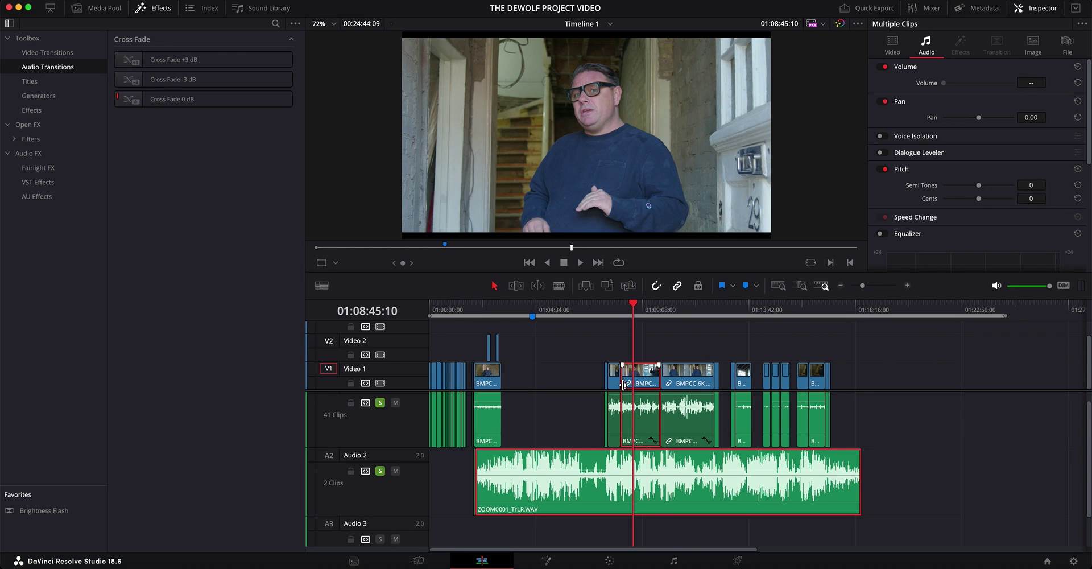
Step: Unsolo Audio 1 and play from 01:08:12:09 to about 01:08:48 to check sync
left_click(620, 308)
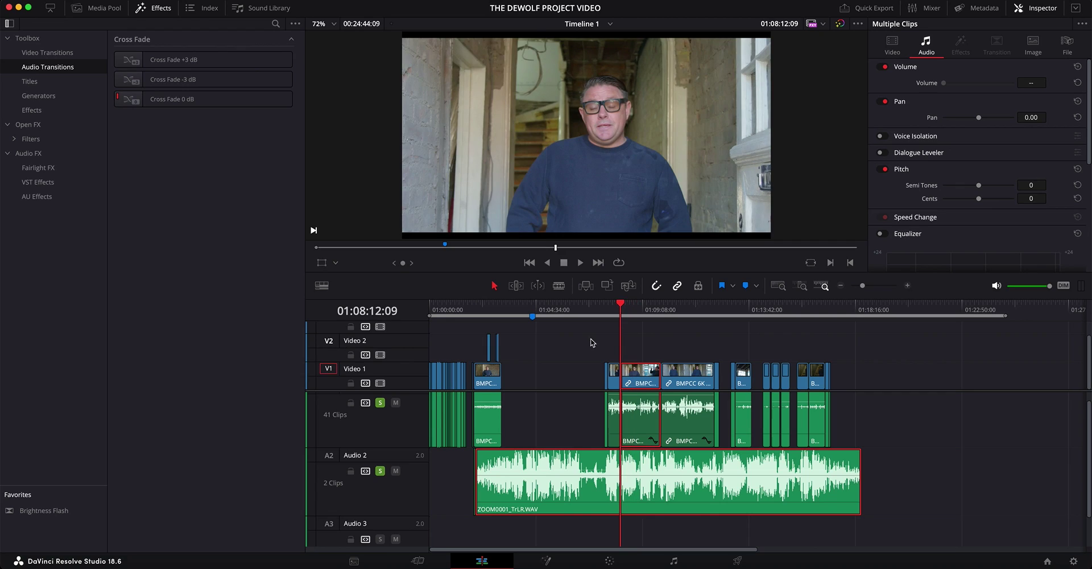
left_click(380, 403)
key("space")
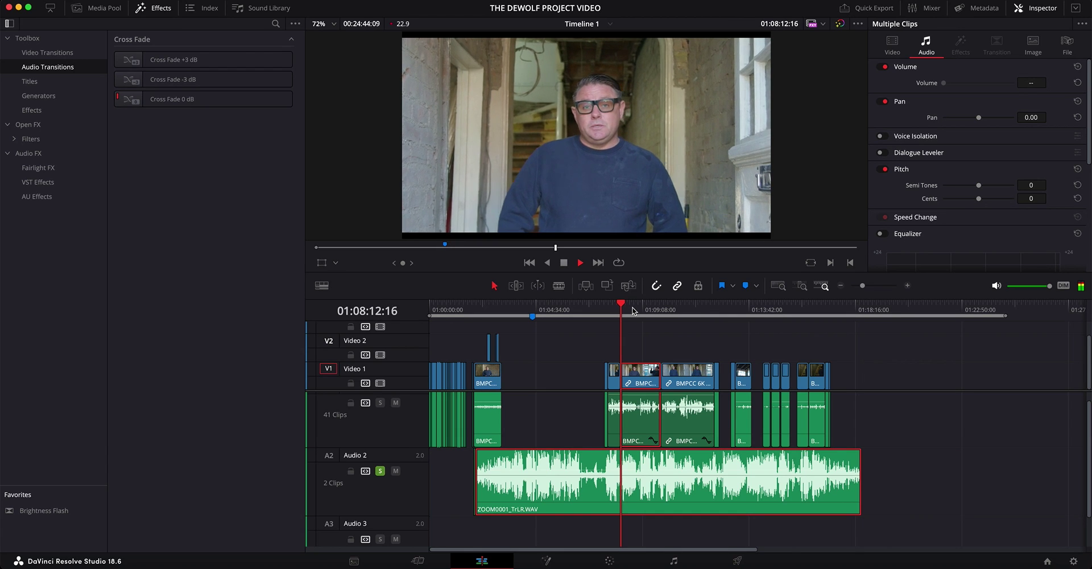
left_click(634, 307)
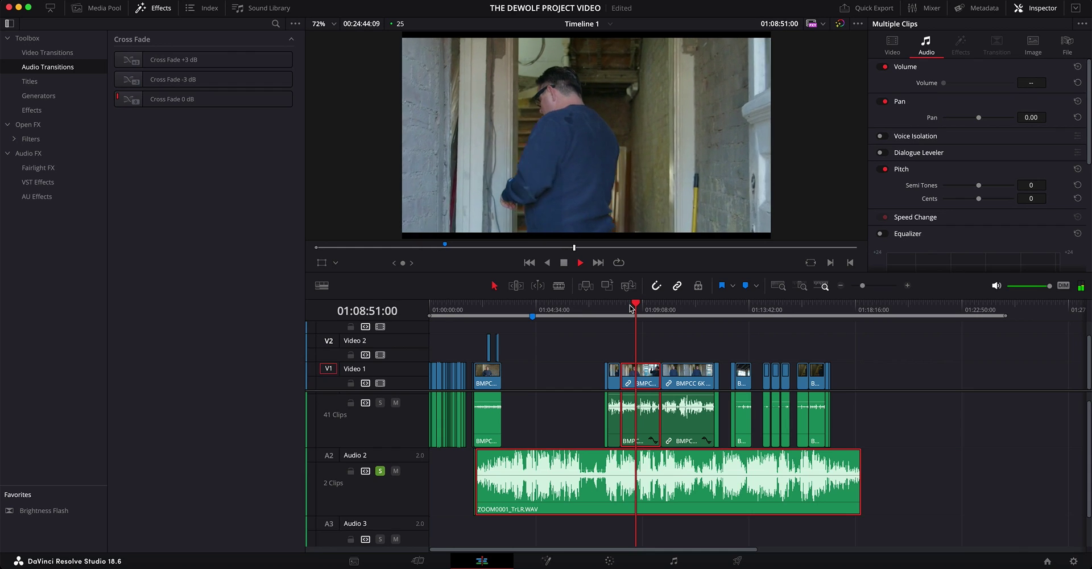
key("space")
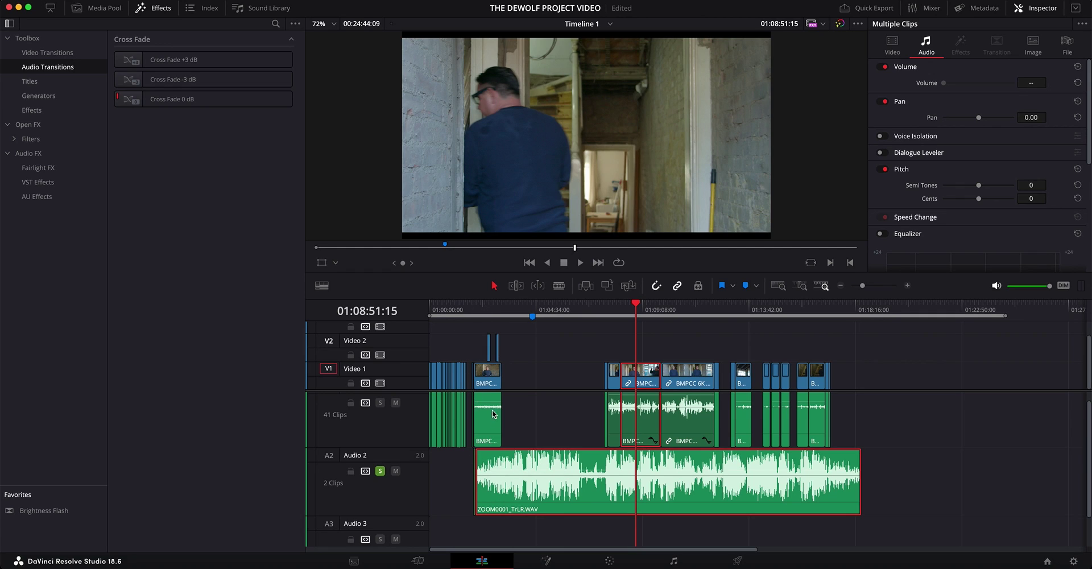
Step: Re-solo Audio 1, undo the waveform auto-align, and save the project
key("alt+s")
key("super+z")
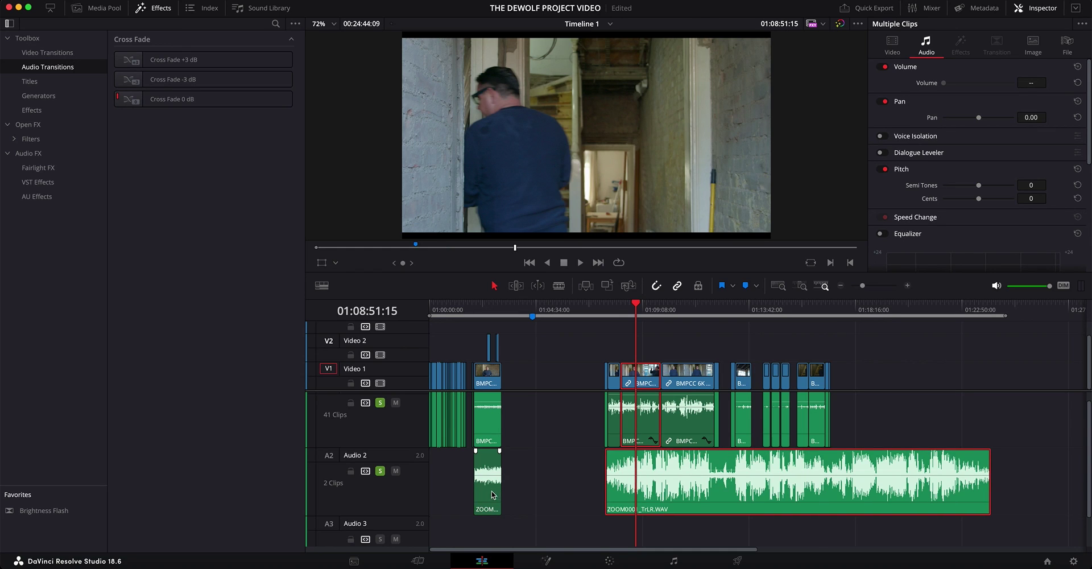
key("super+s")
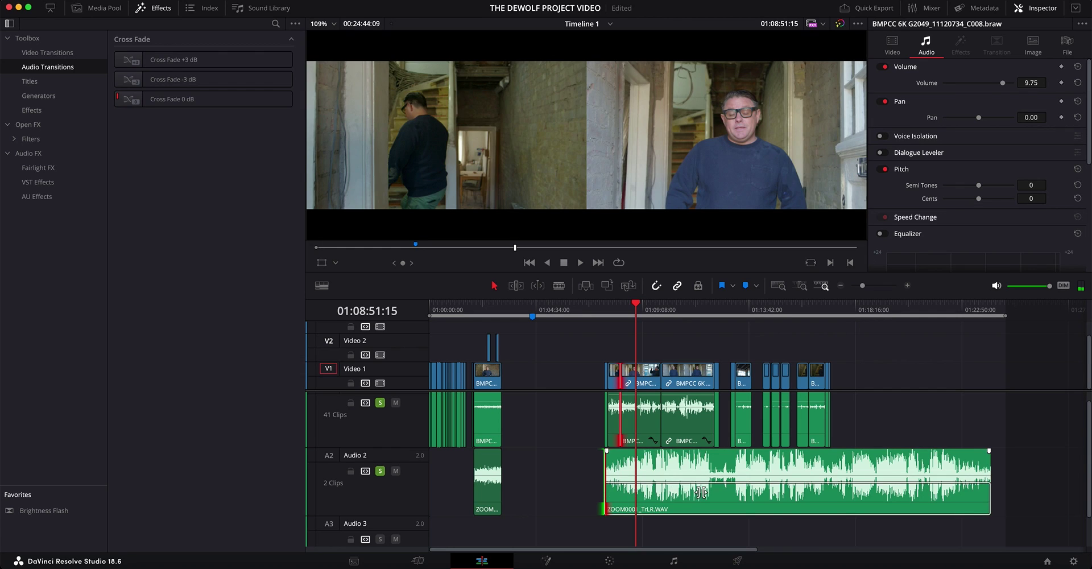
Step: Trim the head of ZOOM0001_TrLR.WAV, slide it left under the camera clips, and select both
left_click(556, 485)
left_click_drag(606, 487, 690, 493)
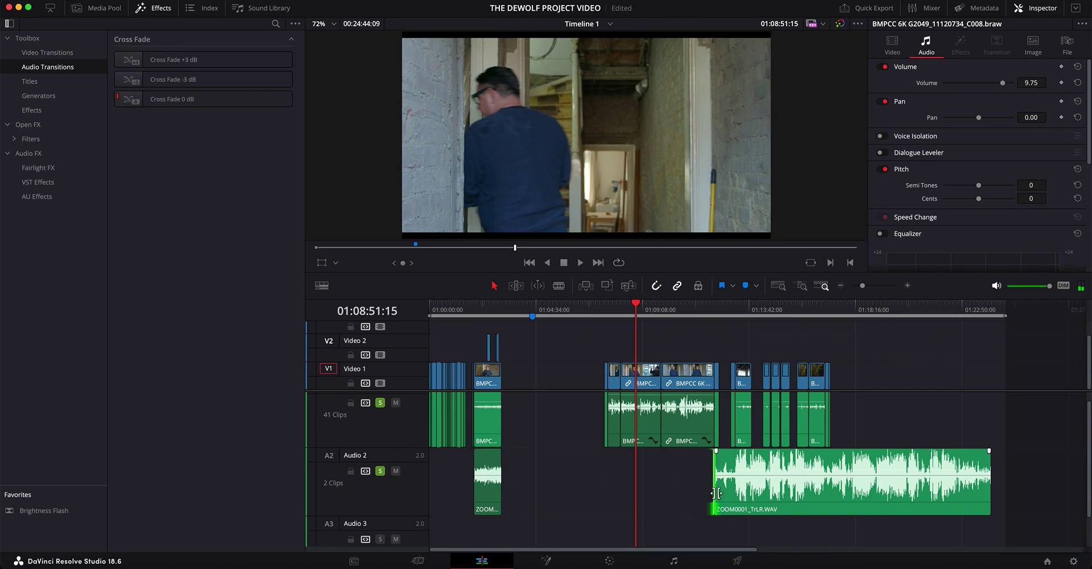
left_click(743, 487)
left_click_drag(743, 487, 649, 492)
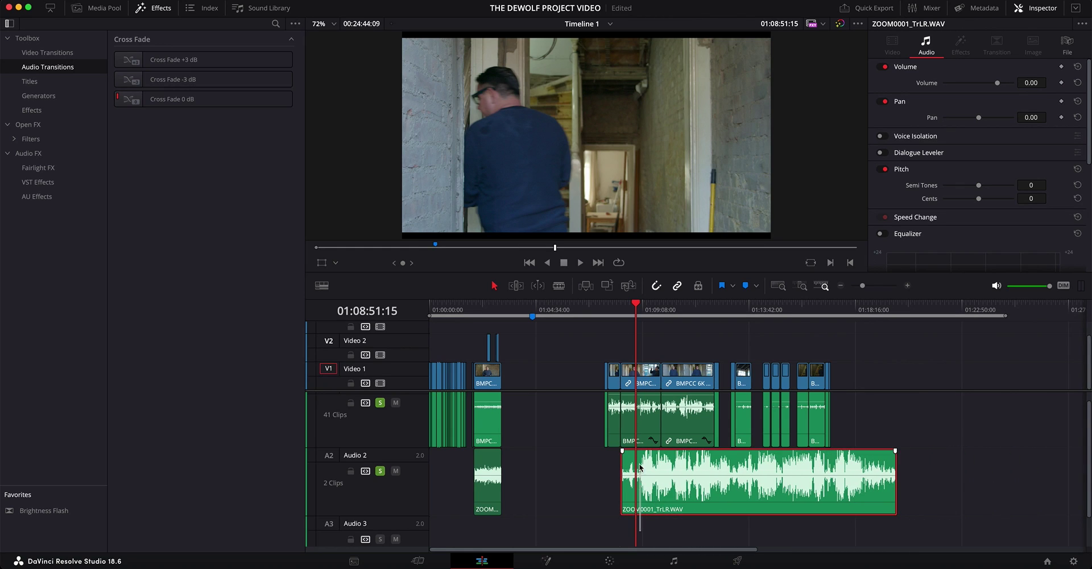
left_click(640, 435, "super")
Step: Apply Auto Align Clips > Based On Waveform to the trimmed ZOOM0001 clip and camera clips
right_click(646, 494)
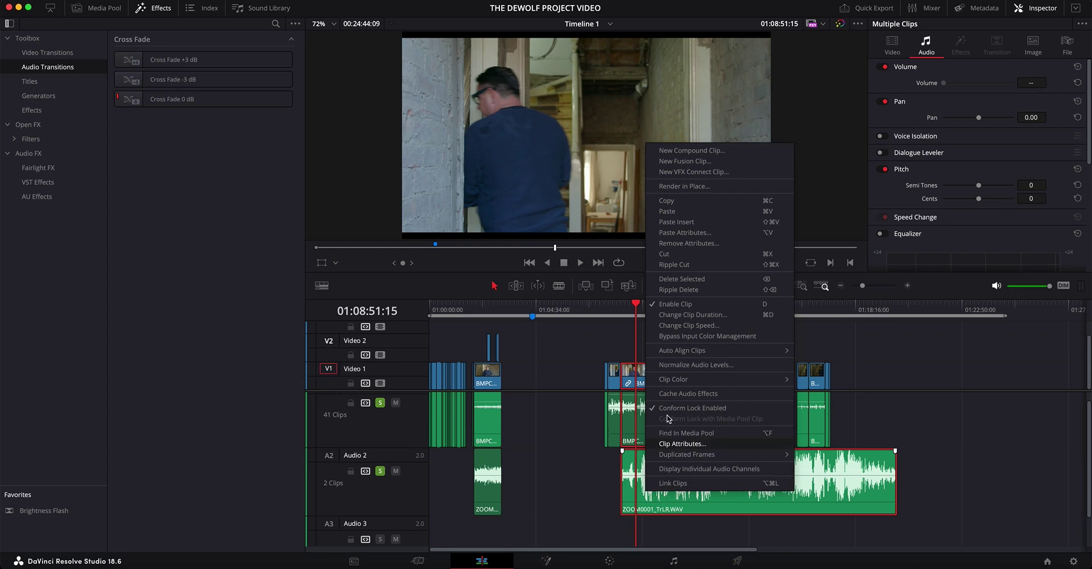
mouse_move(704, 352)
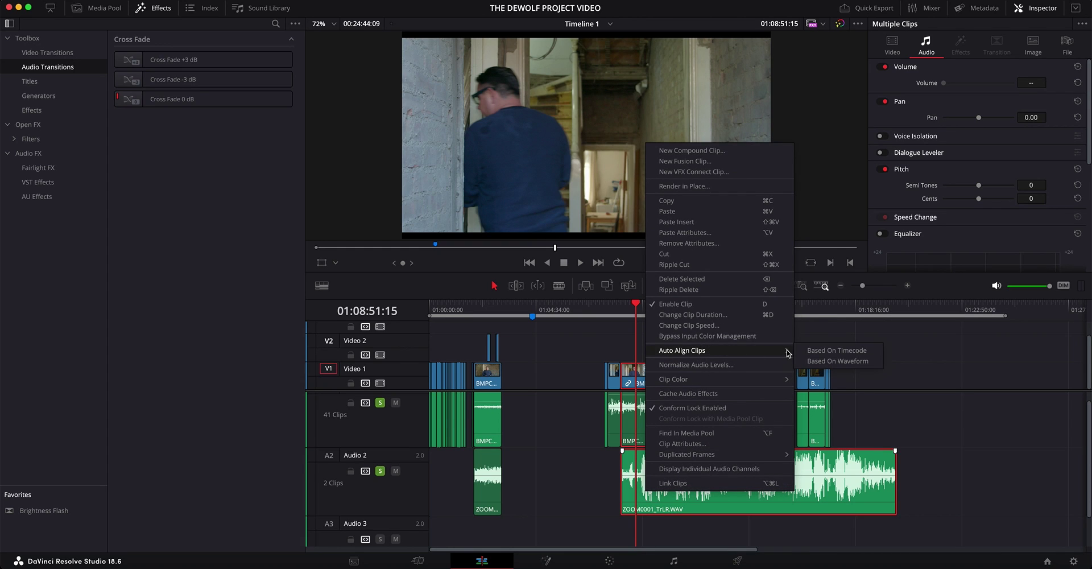
left_click(831, 361)
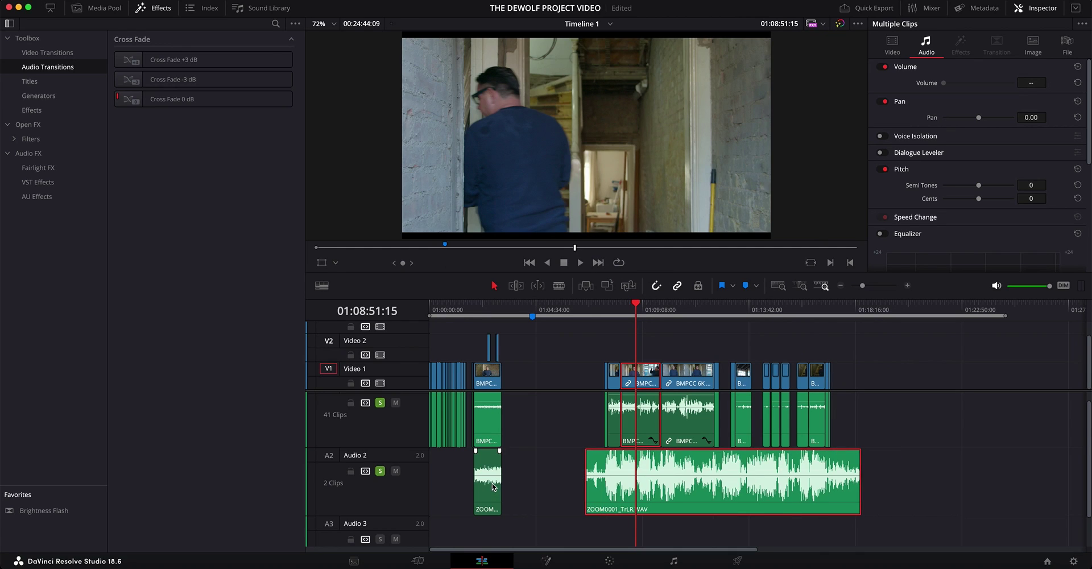
left_click(483, 309)
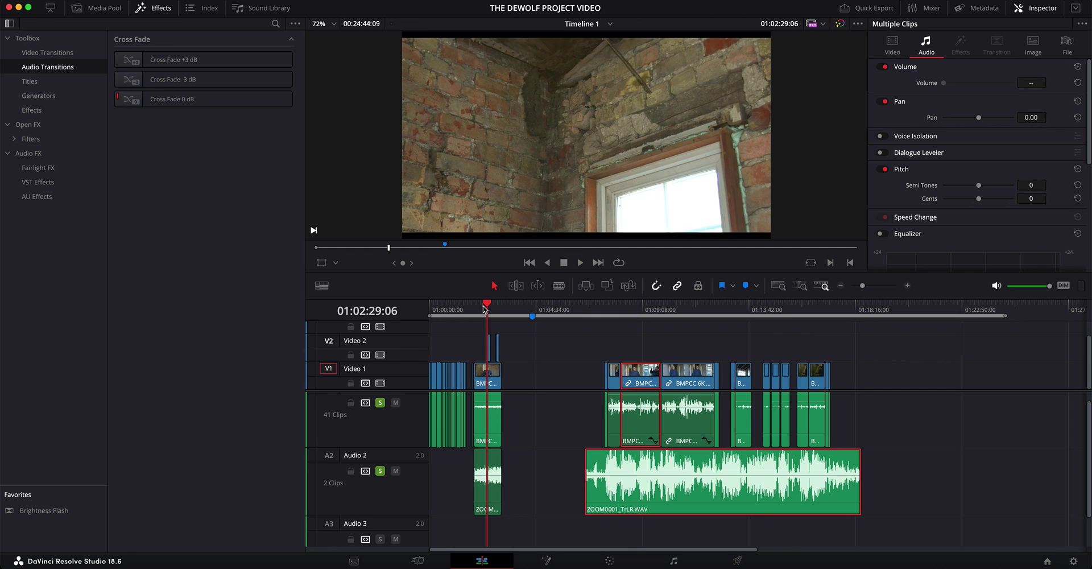
left_click(475, 309)
left_click(635, 308)
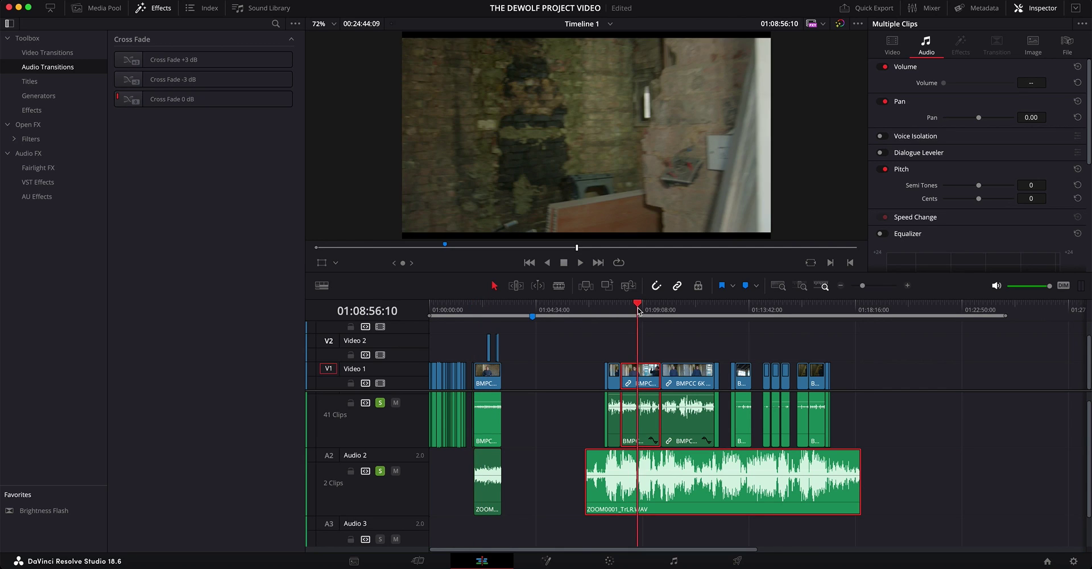
left_click(649, 309)
key("space")
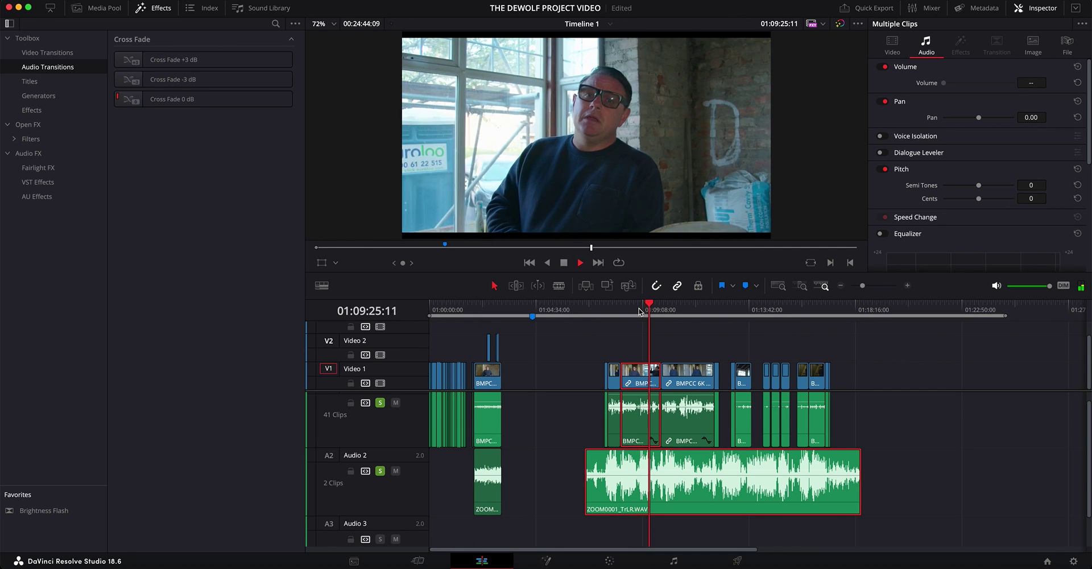
left_click(636, 309)
left_click(621, 309)
left_click(635, 309)
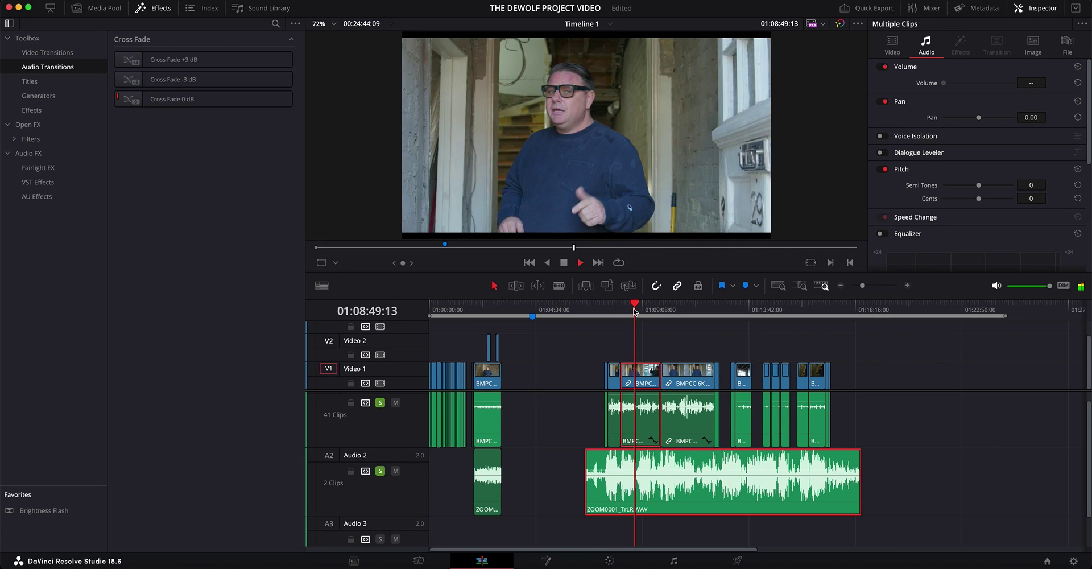
key("space")
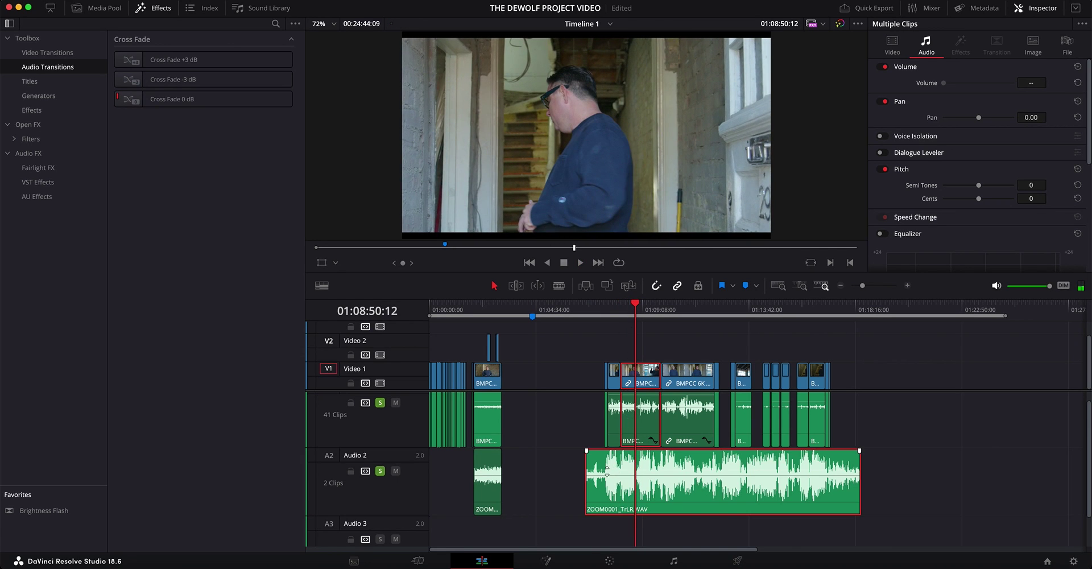
Step: Blade the ZOOM0001_TrLR.WAV clip on Audio 2 at two points, undoing an accidental delete
left_click(559, 285)
left_click(620, 462)
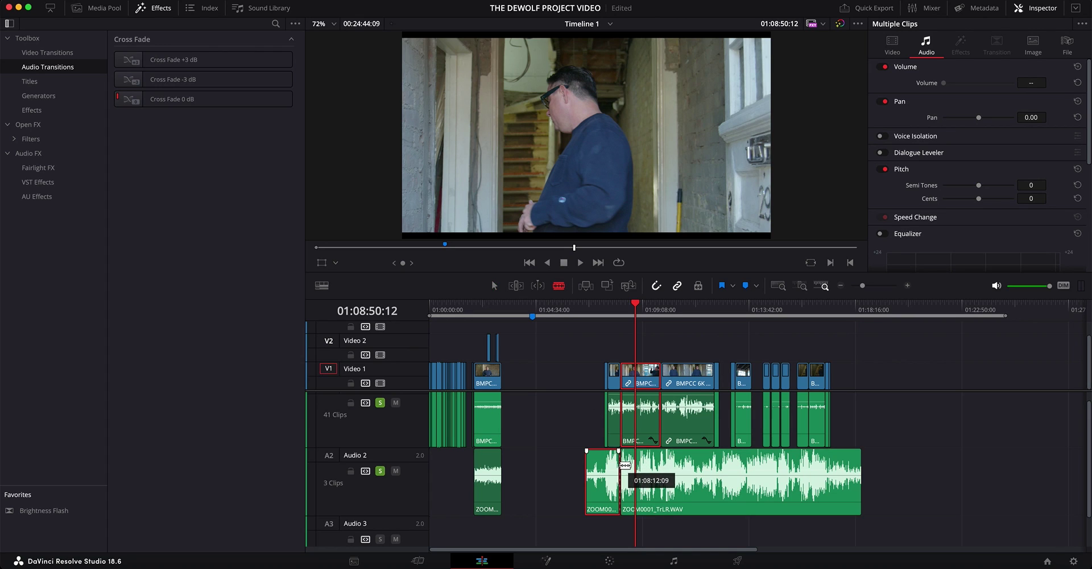
left_click(661, 463)
left_click(497, 286)
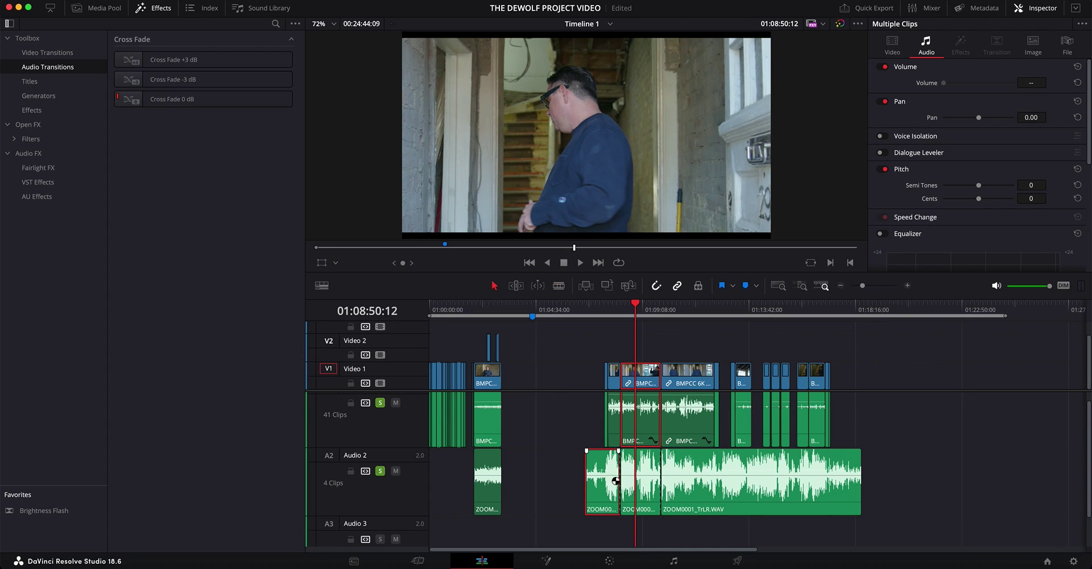
key("Delete")
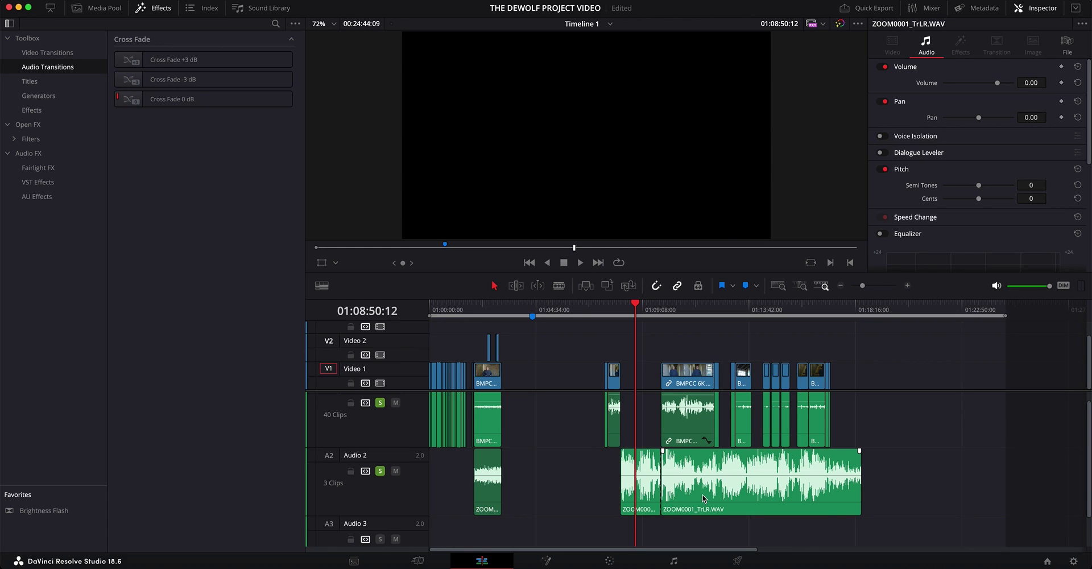
key("super+z")
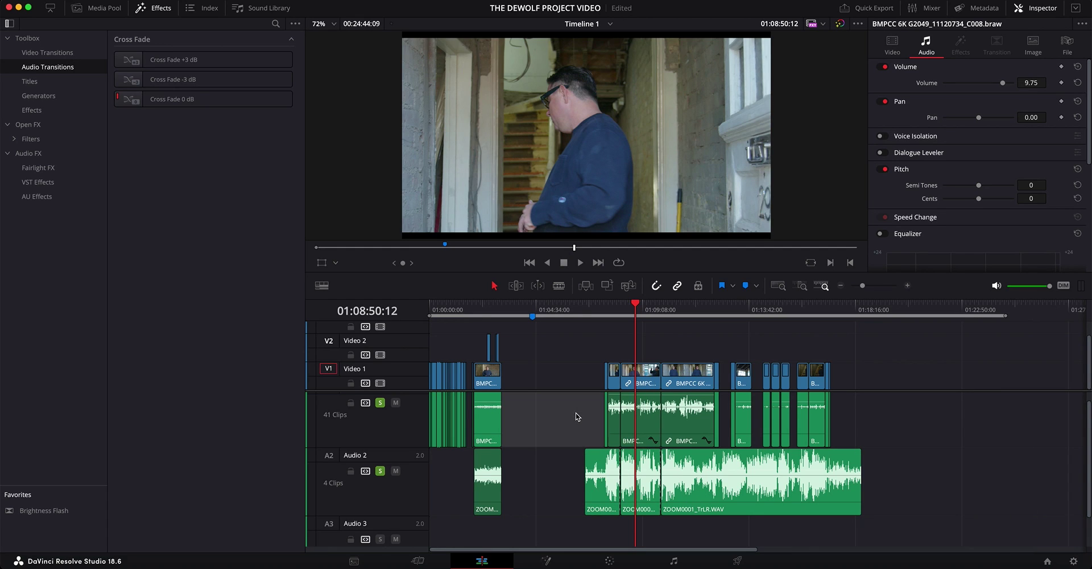
Step: Delete the short leading Zoom audio piece and move the long remainder later
left_click(600, 502)
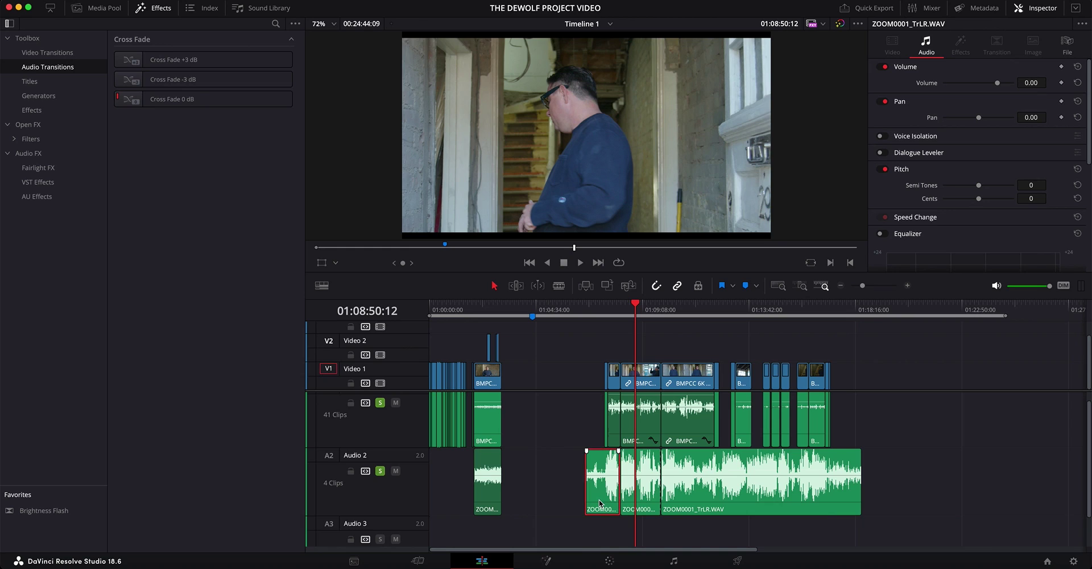
key("Delete")
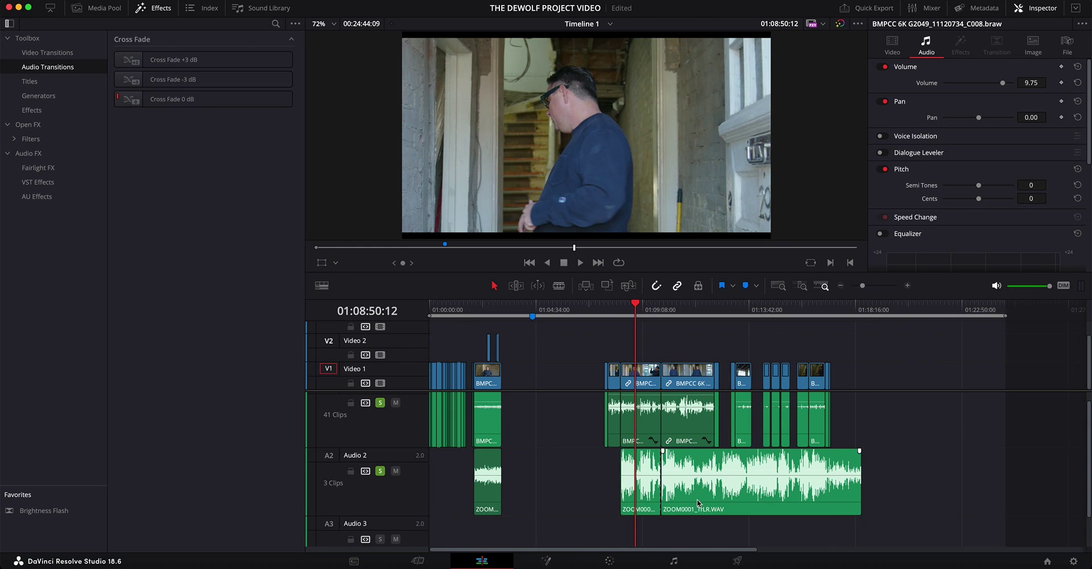
left_click_drag(706, 500, 798, 499)
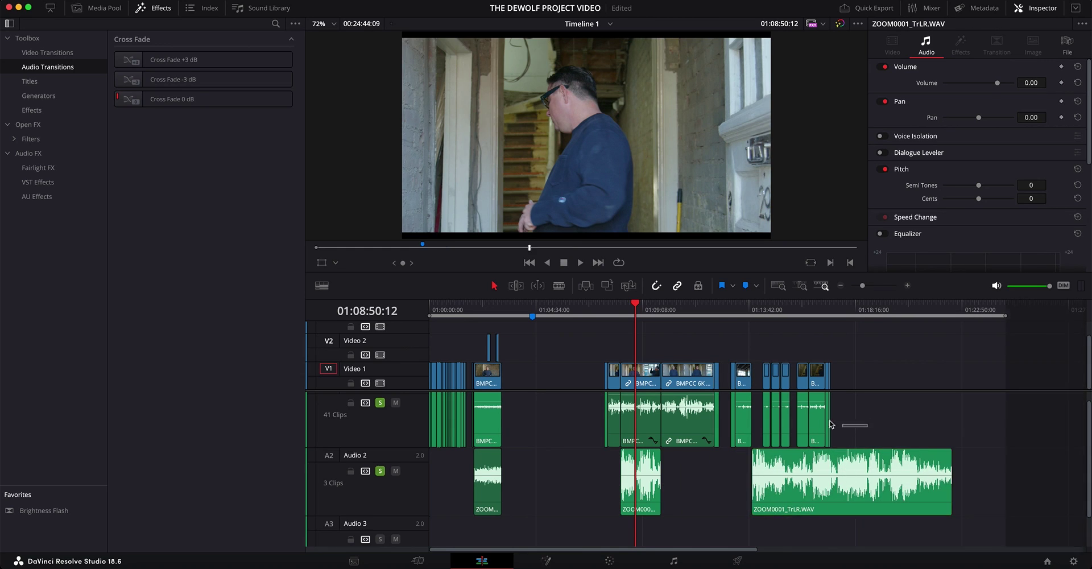
Step: Shift the long Zoom clip and the later camera-section clips right, with the playhead at 01:17:39:02
left_click_drag(867, 436, 773, 374)
left_click_drag(600, 342, 713, 447)
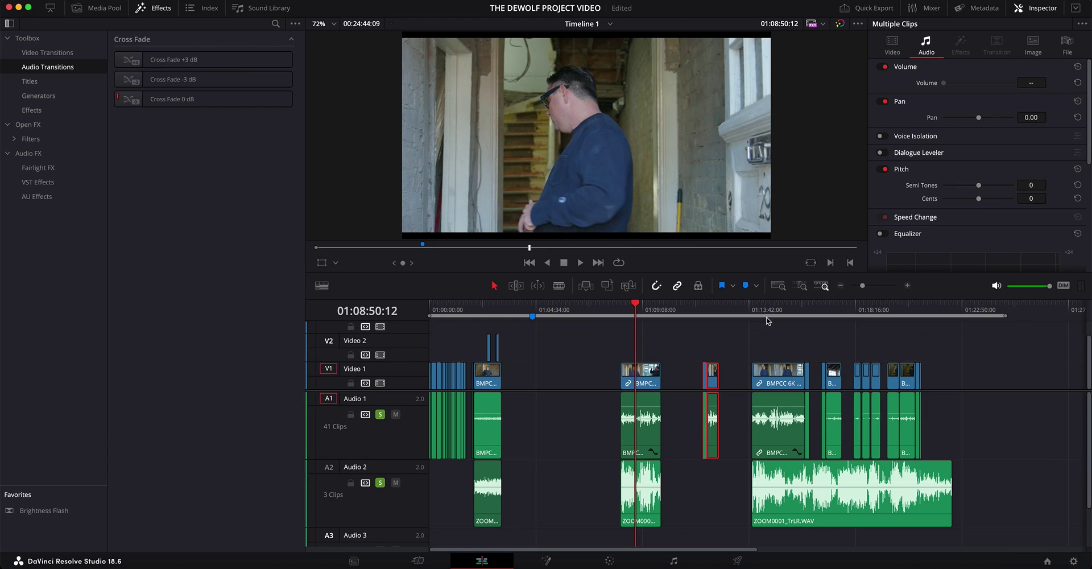
left_click_drag(973, 355, 692, 540)
left_click_drag(779, 506, 855, 507)
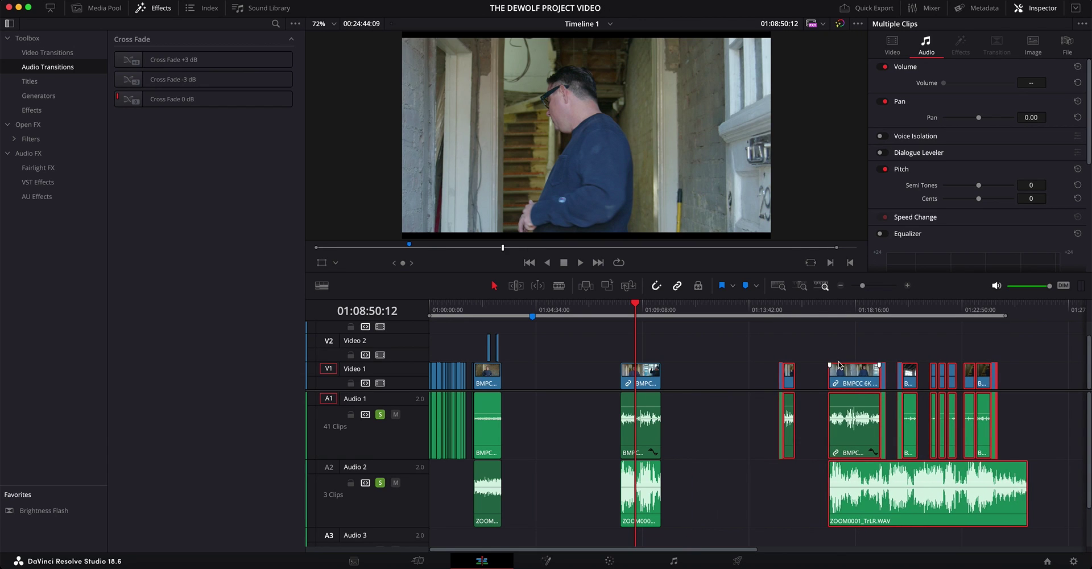
left_click(841, 308)
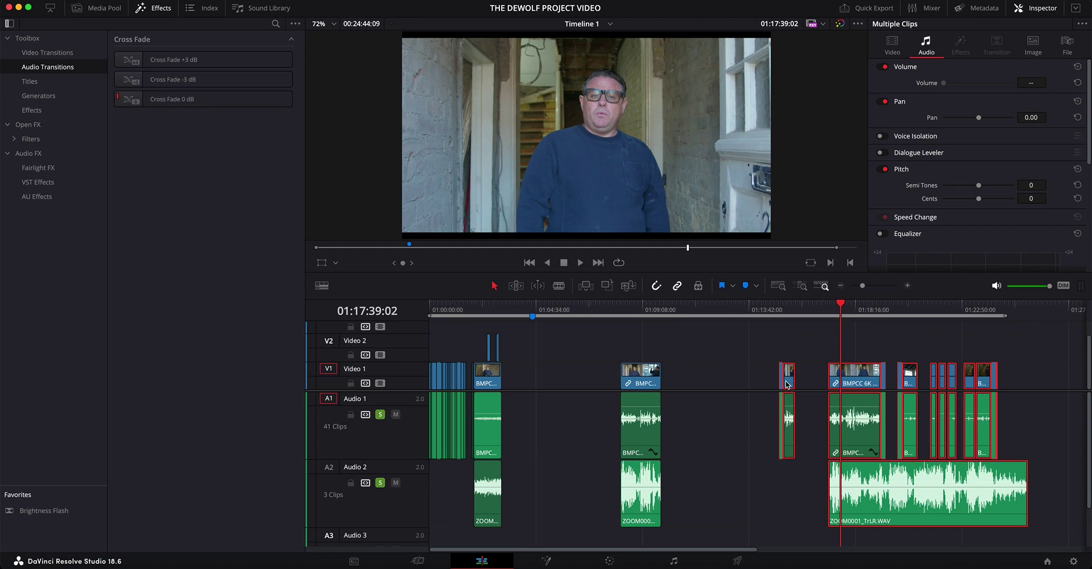
Step: Unsolo Audio 2 and play the later camera section from 01:17:39 to about 01:18:19
left_click(380, 484)
left_click(380, 483)
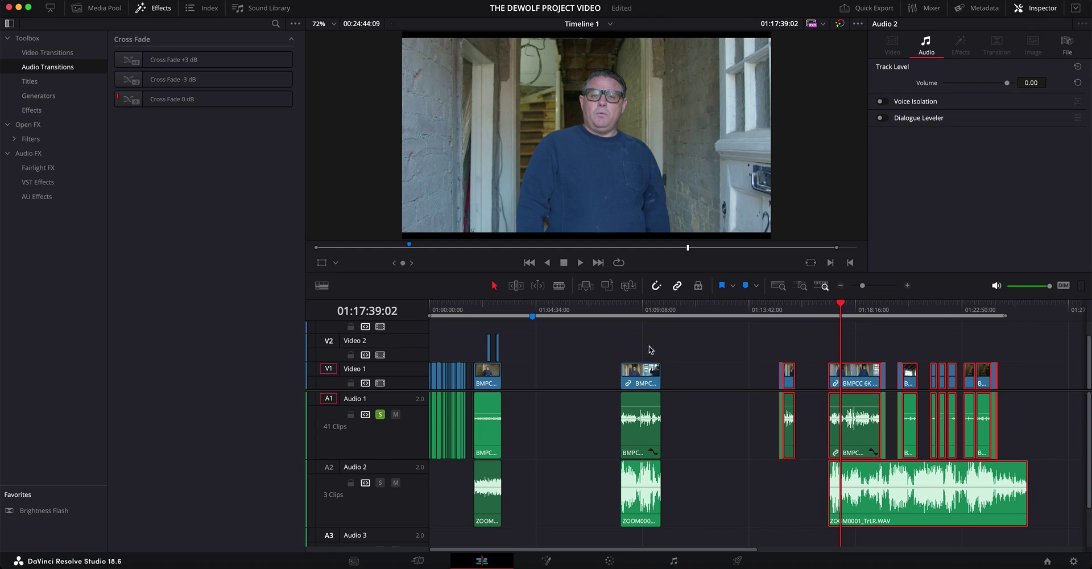
key("space")
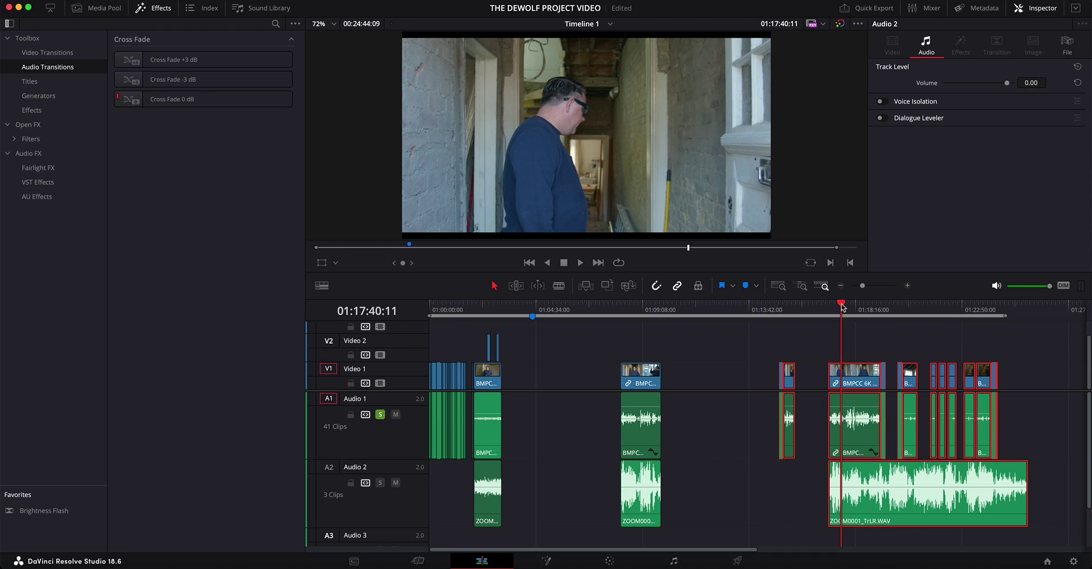
left_click(856, 307)
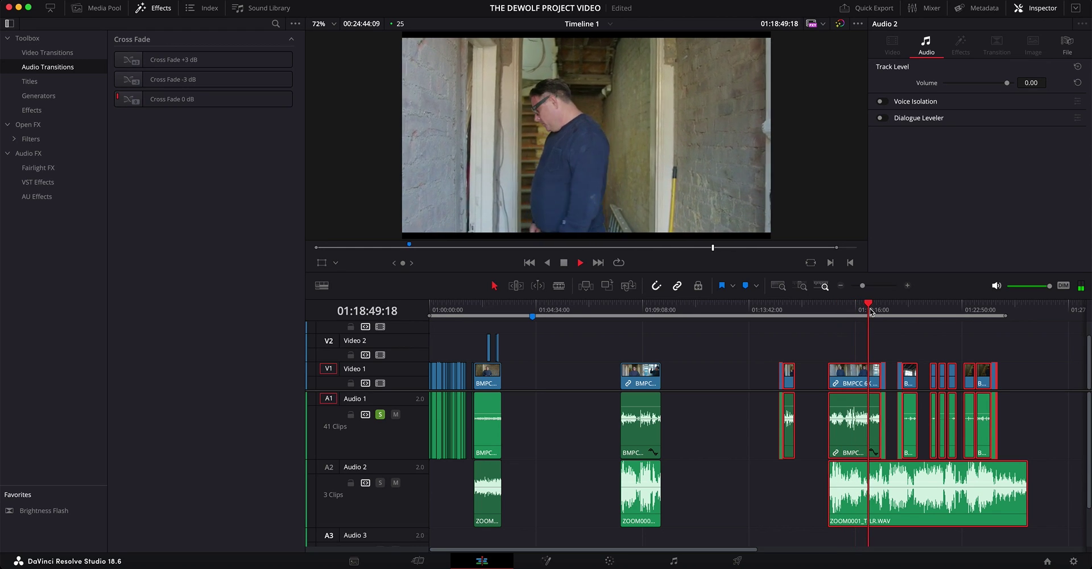
key("space")
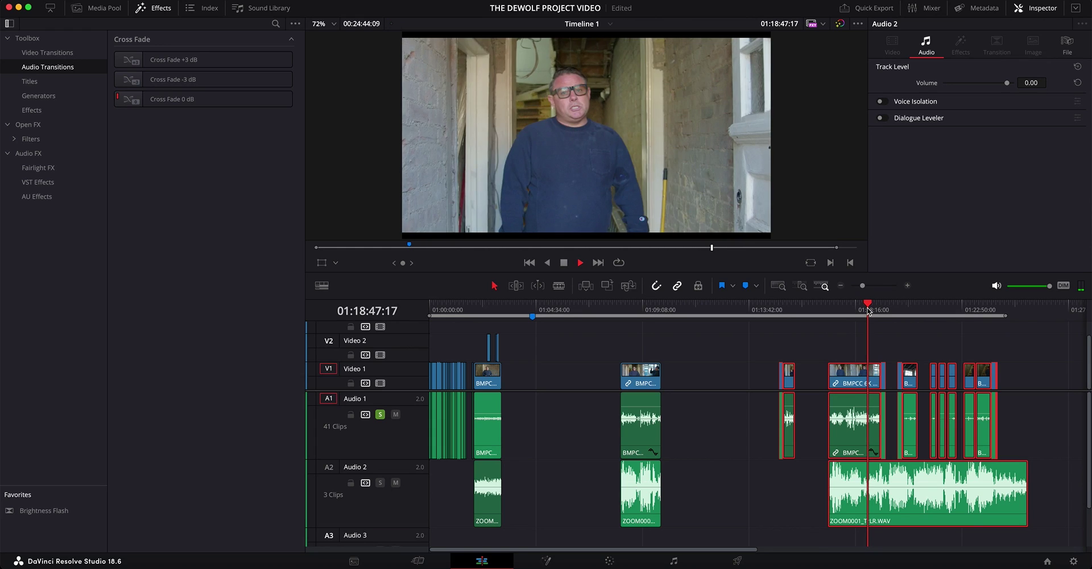
key("space")
Step: Extend ZOOM0001_TrLR.WAV's start back before the later BMPCC clip, then select both clips
left_click(796, 500)
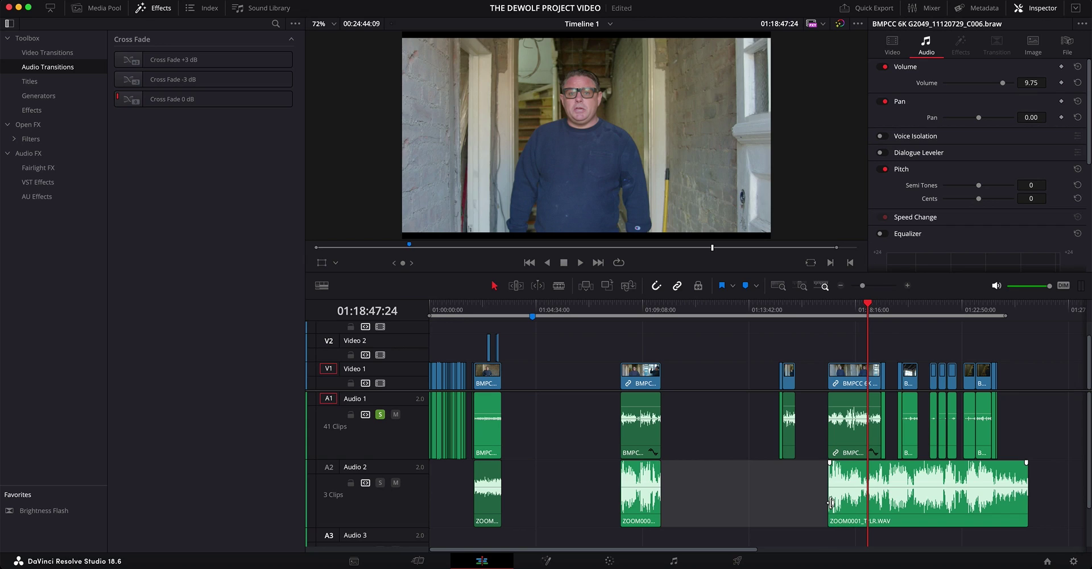
left_click_drag(831, 502, 721, 504)
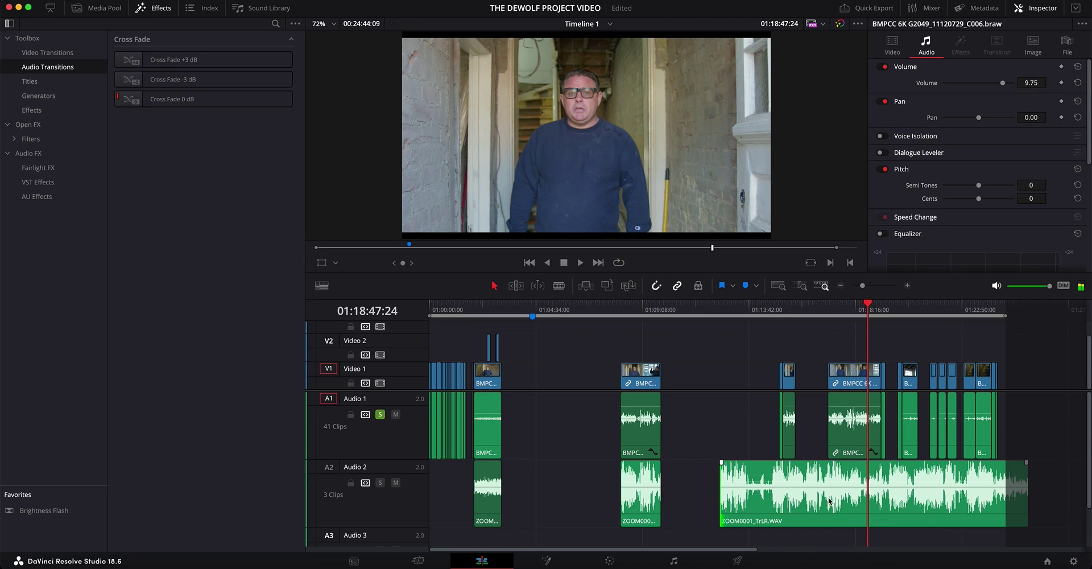
left_click_drag(847, 503, 908, 504)
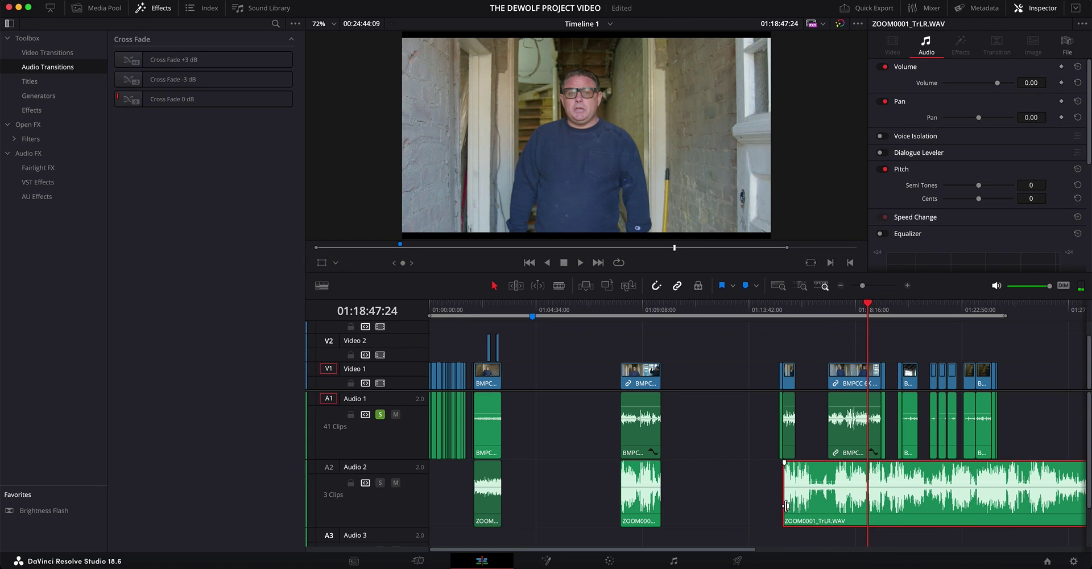
left_click_drag(786, 505, 762, 505)
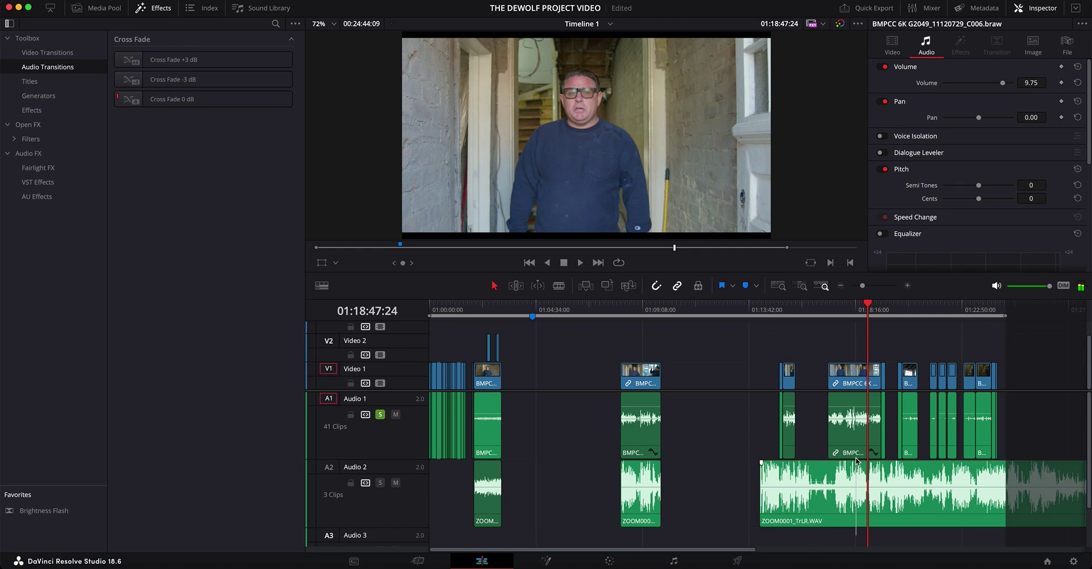
left_click_drag(858, 538, 847, 432)
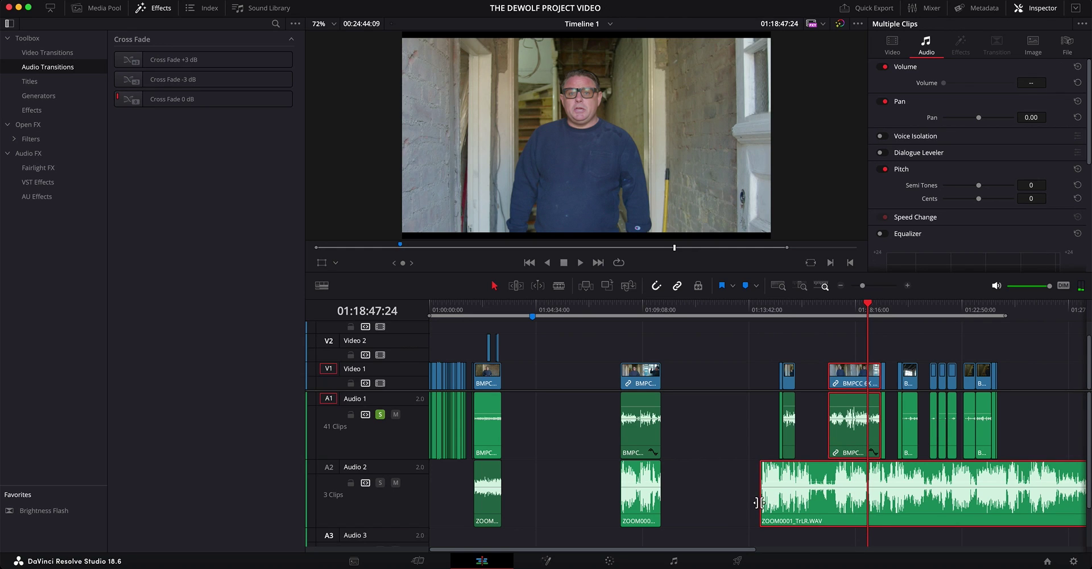
mouse_move(756, 502)
left_mouse_down()
mouse_move(708, 515)
mouse_move(726, 500)
mouse_move(737, 506)
left_mouse_up()
left_click(726, 500)
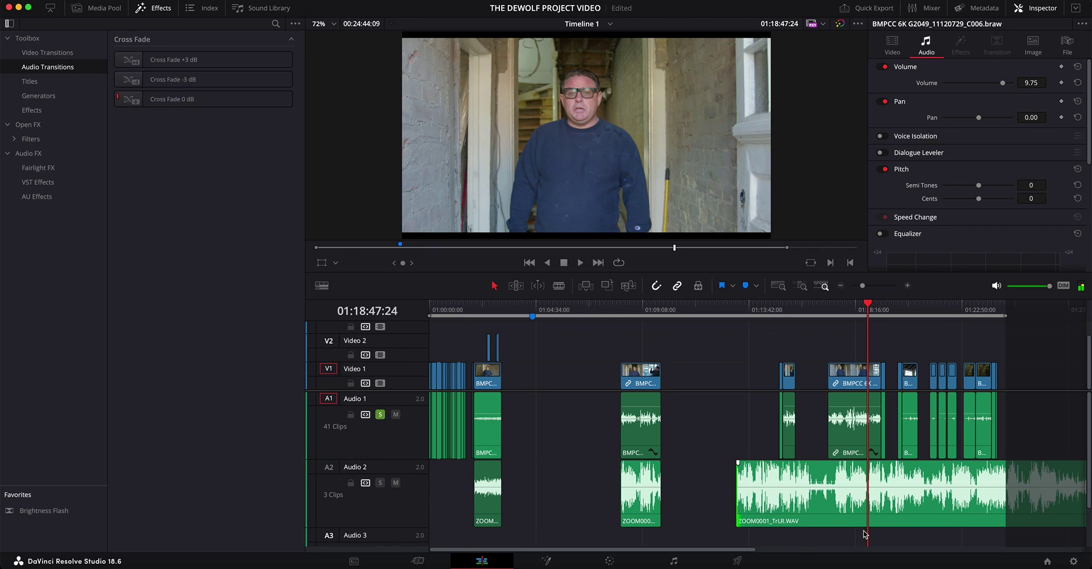
left_click_drag(858, 542, 849, 441)
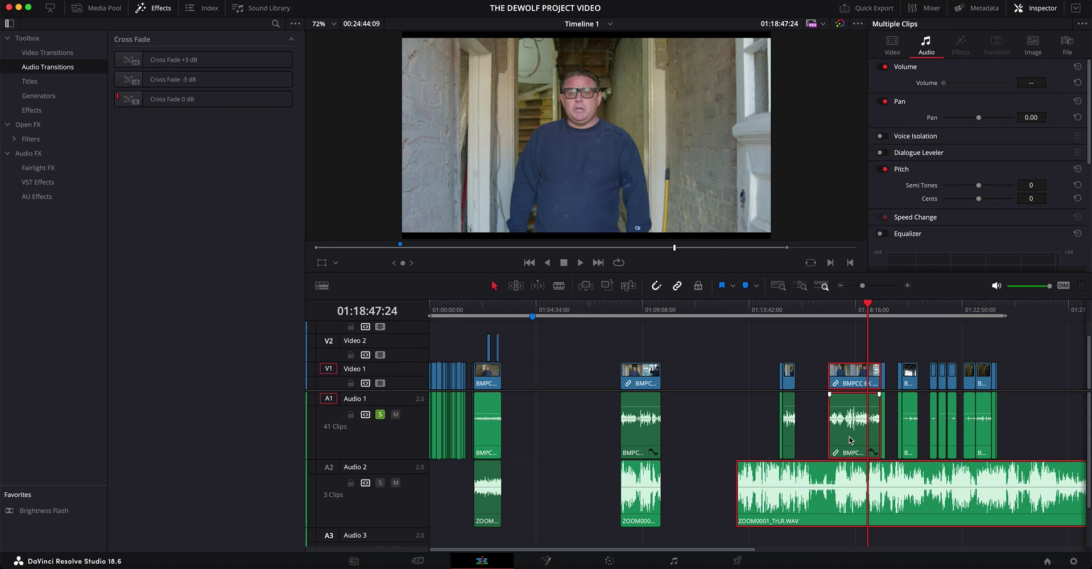
Step: Apply Auto Align Clips > Based On Waveform to the long Zoom clip and its camera clip
right_click(853, 508)
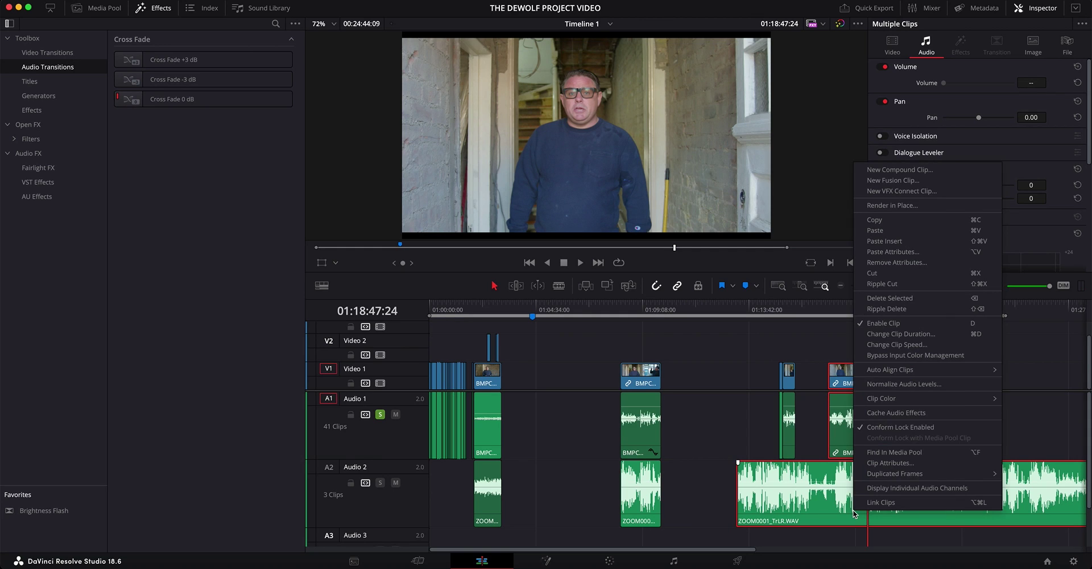
mouse_move(915, 371)
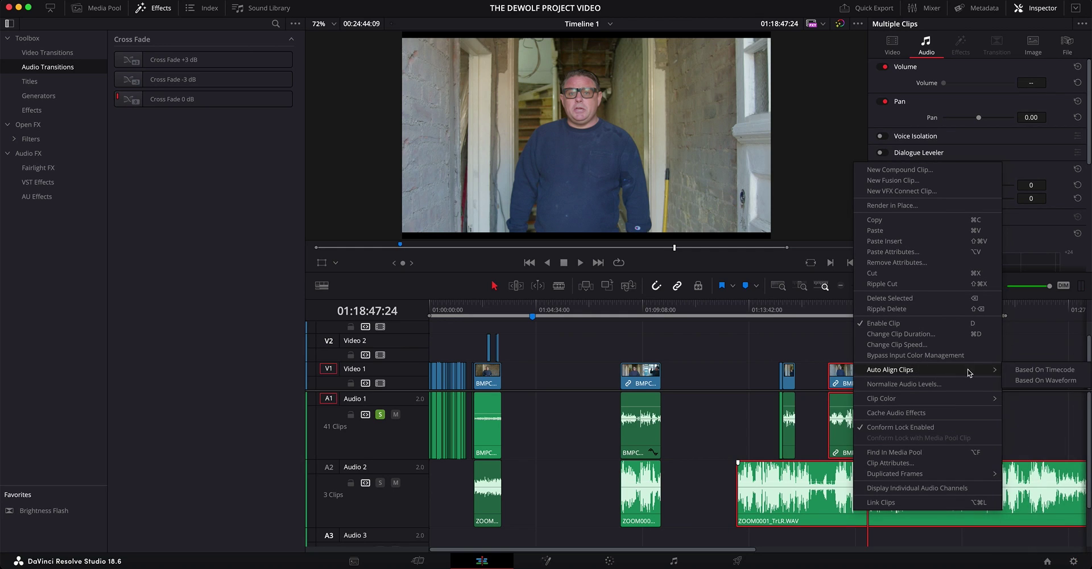
left_click(1045, 382)
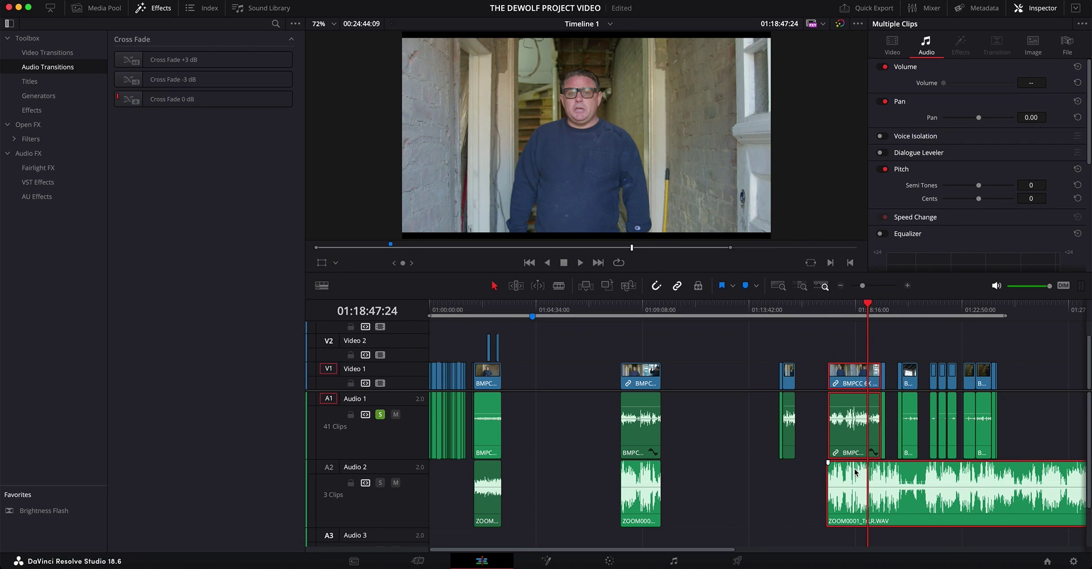
Step: Blade the Zoom audio on A2 where the BMPCC camera clip ends
left_click(558, 286)
left_click(880, 475)
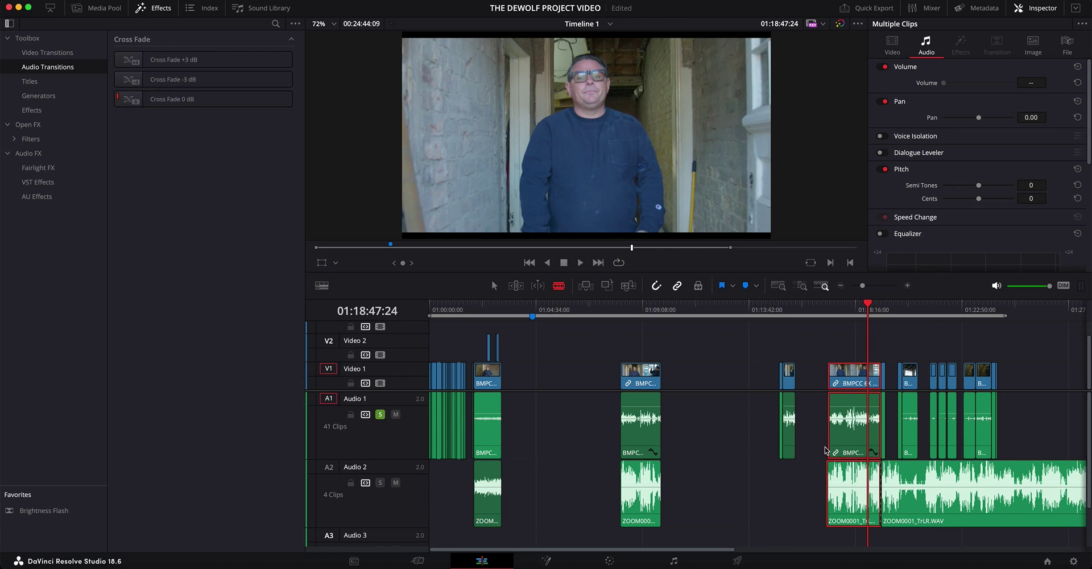
left_click(494, 285)
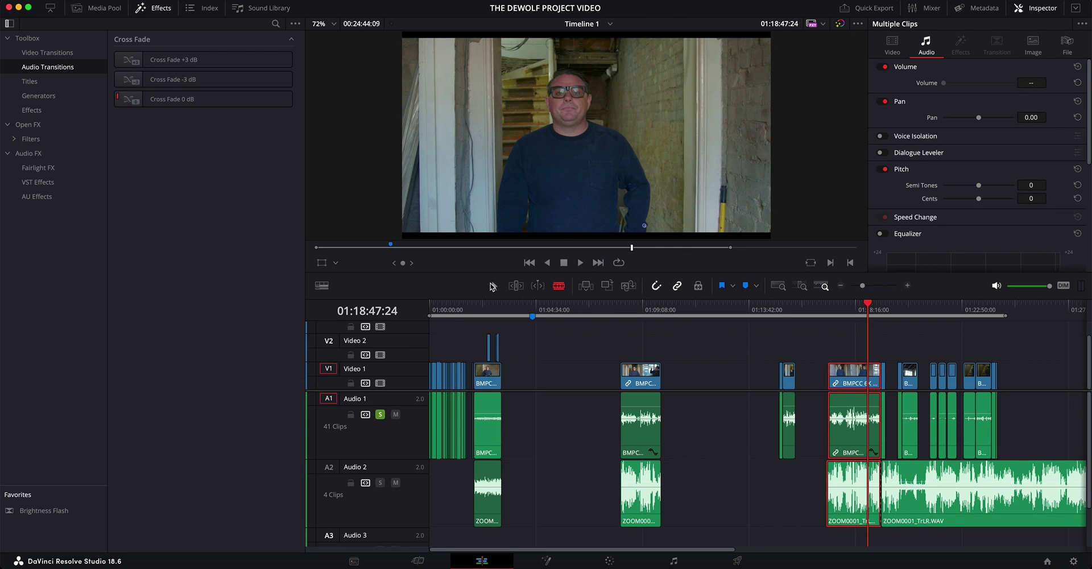
Step: Push later clips right past 01:22:50 and slide the synced camera-Zoom pair earlier to about 01:13:42
left_click_drag(1054, 379, 881, 517)
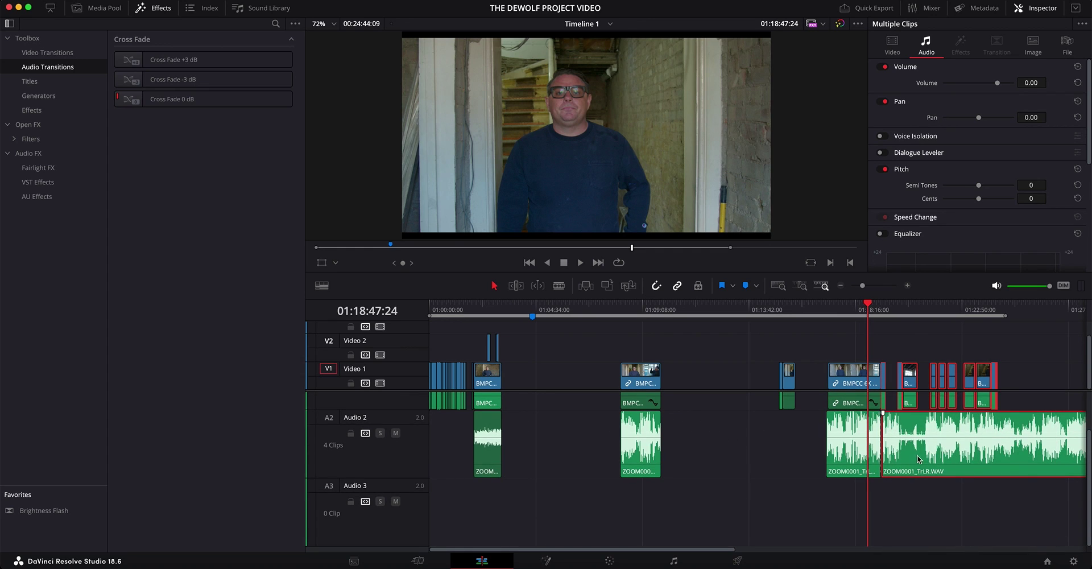
left_click_drag(910, 449, 1012, 449)
left_click_drag(788, 400, 941, 407)
left_click(867, 469)
left_click_drag(867, 470, 756, 479)
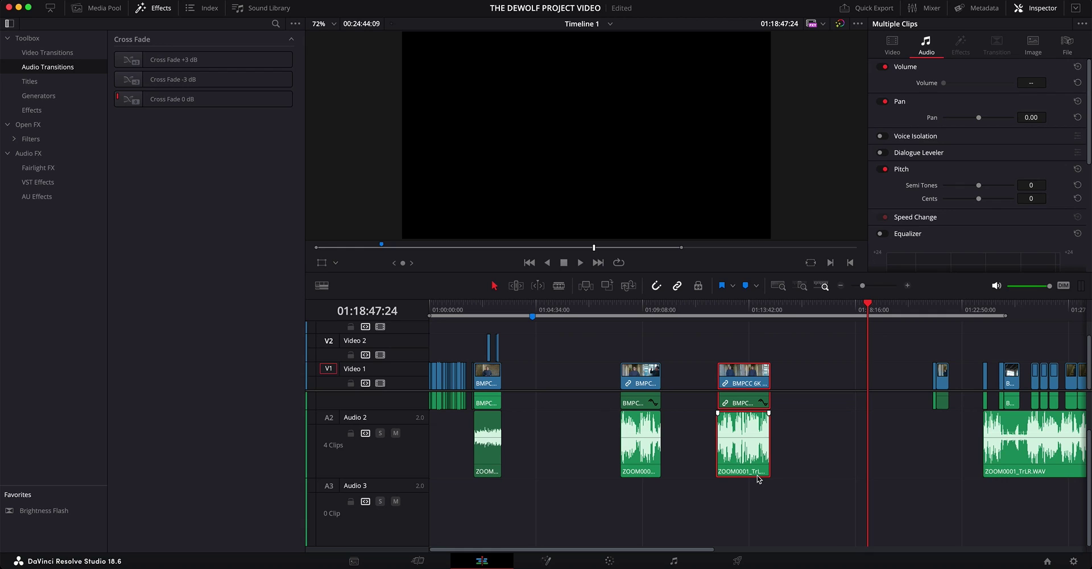